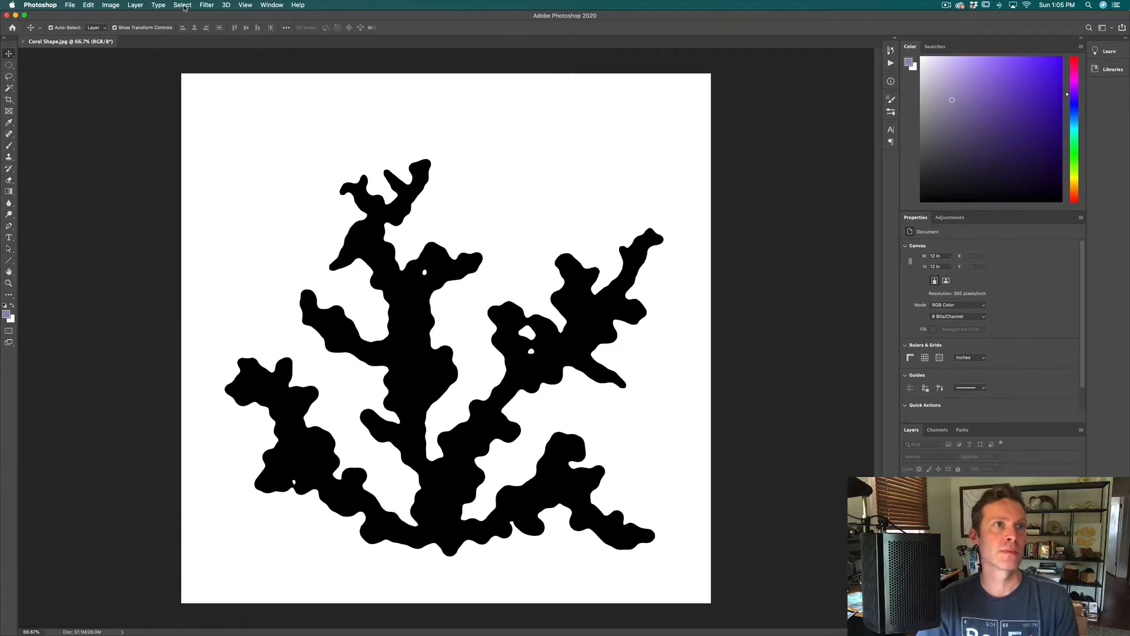
Select the black coral shape by Color Range, sampling its black with a fuzziness of 180.
click(182, 5)
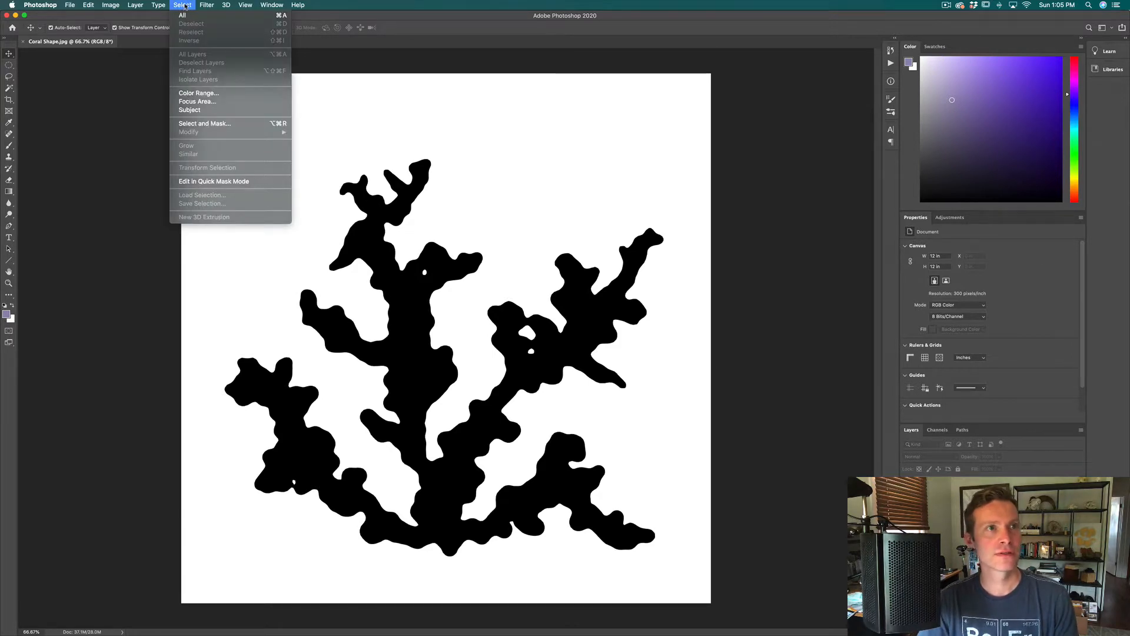
click(207, 93)
click(405, 299)
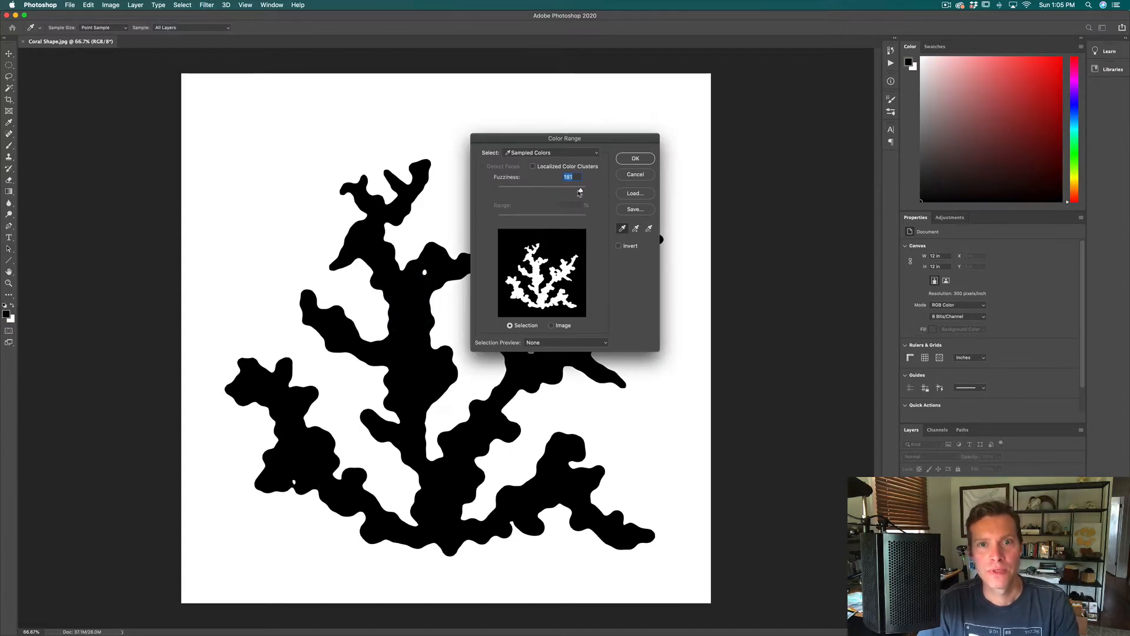
drag(580, 192, 574, 191)
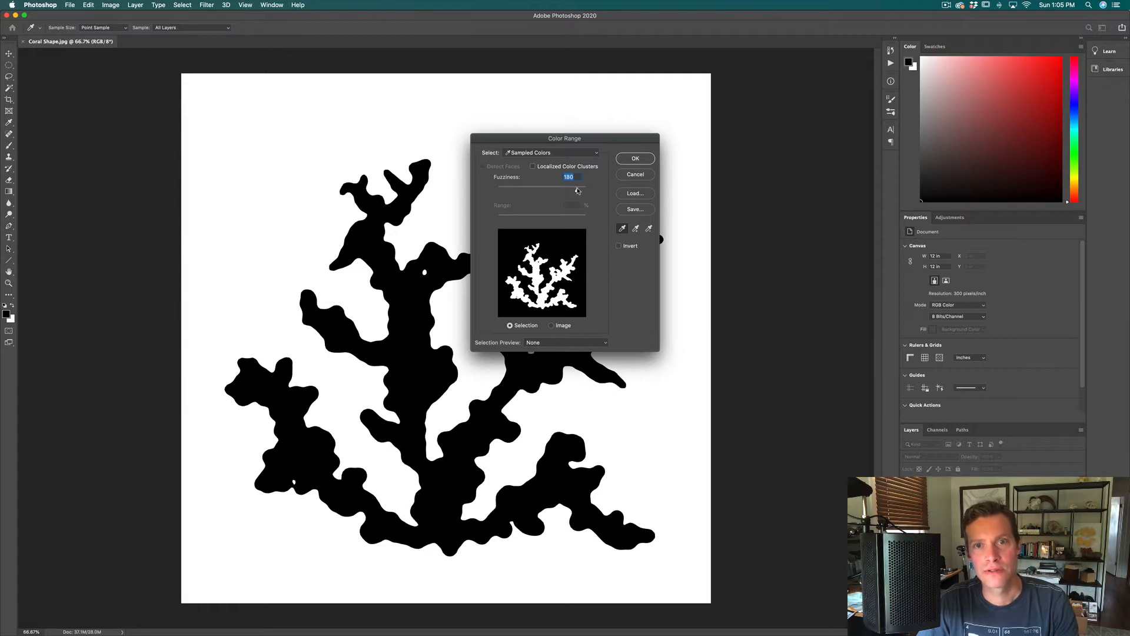
click(577, 190)
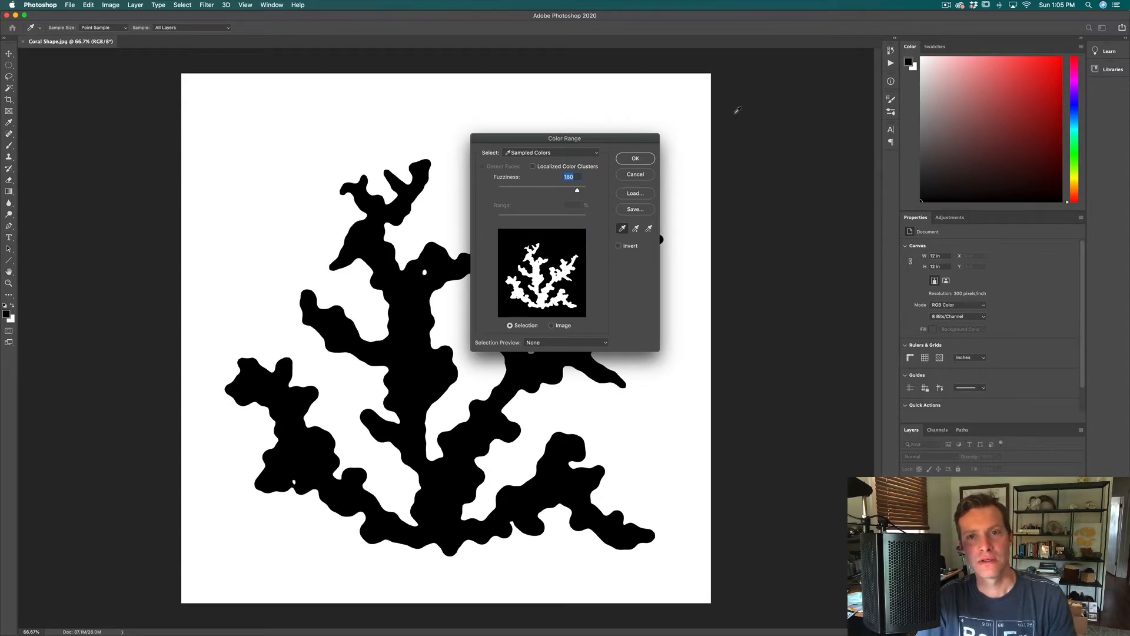
click(635, 158)
key(v)
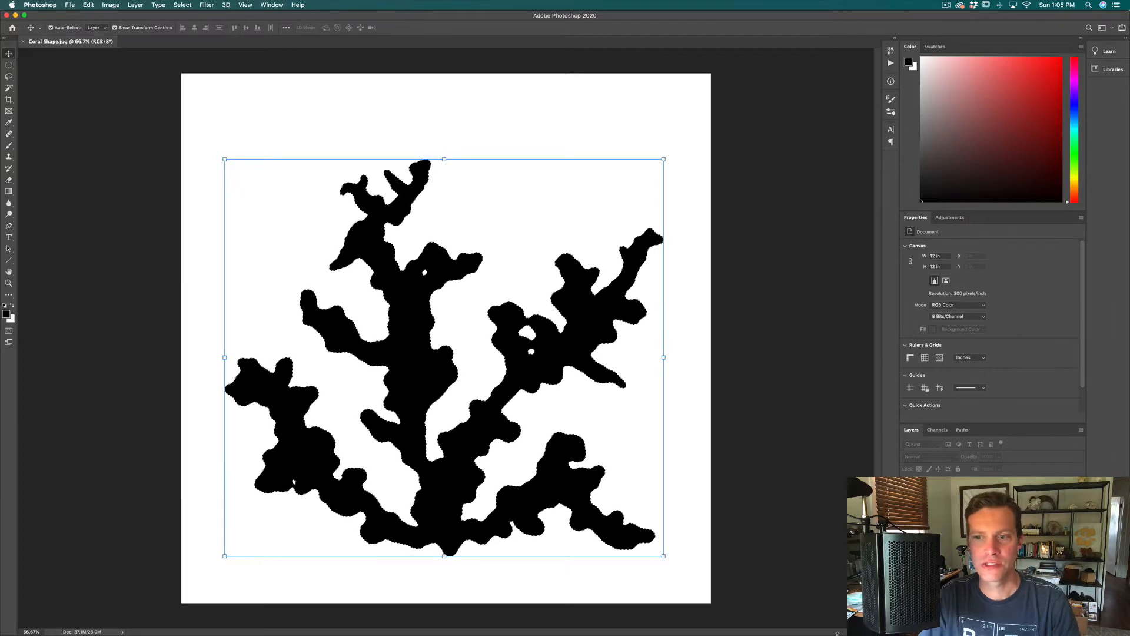
Try making a work path from the coral selection with a tolerance of 0.5 pixels.
click(963, 430)
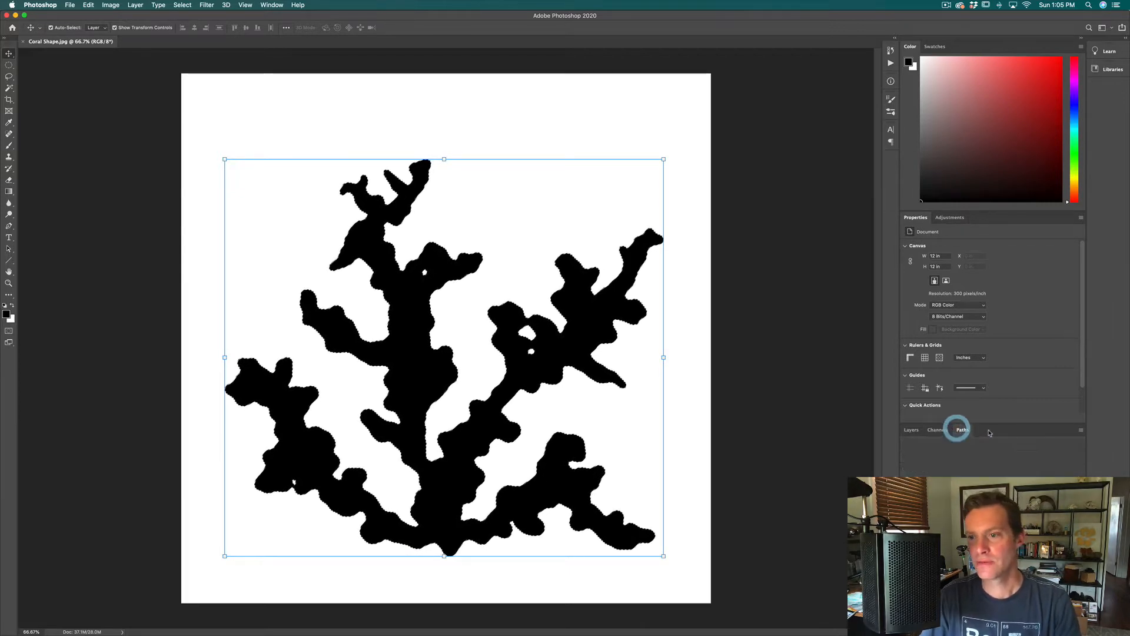
click(1081, 431)
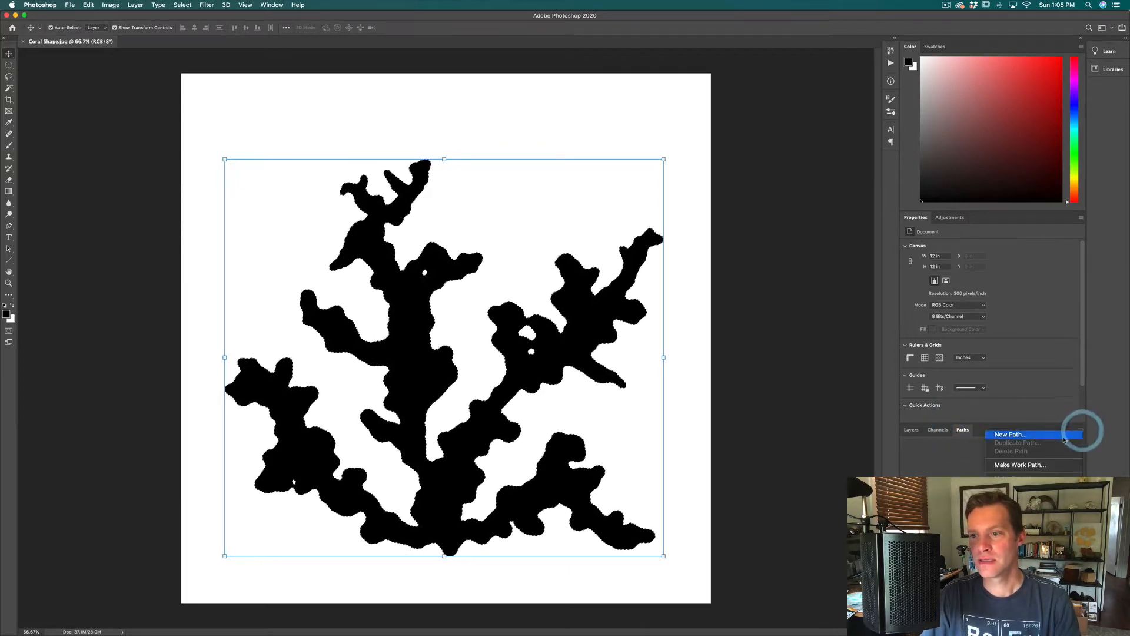
click(1019, 465)
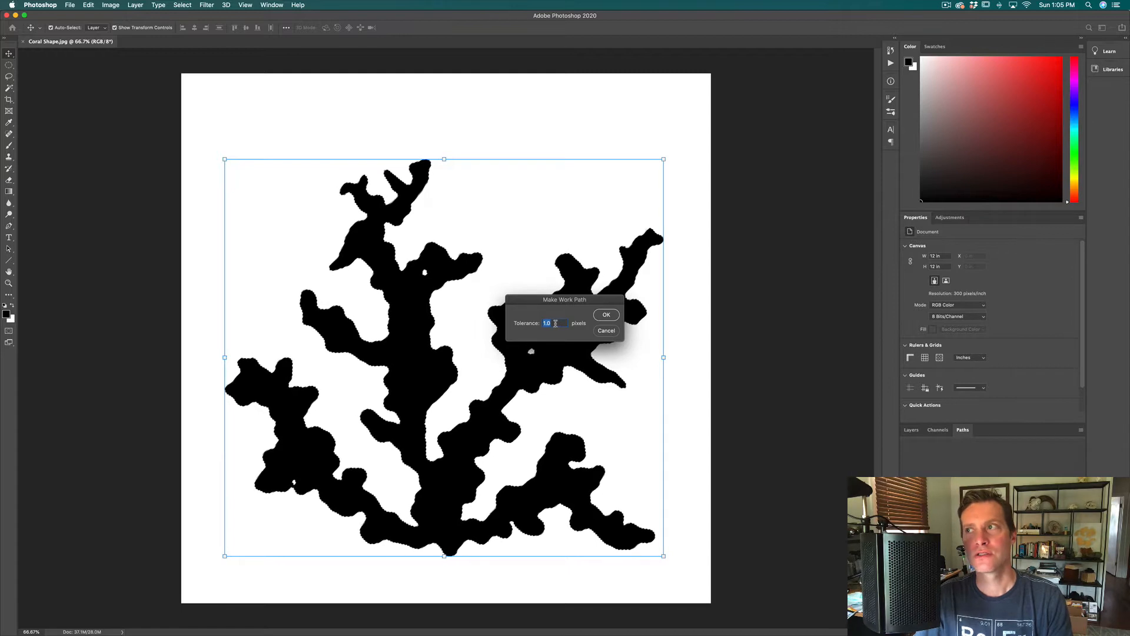
click(525, 322)
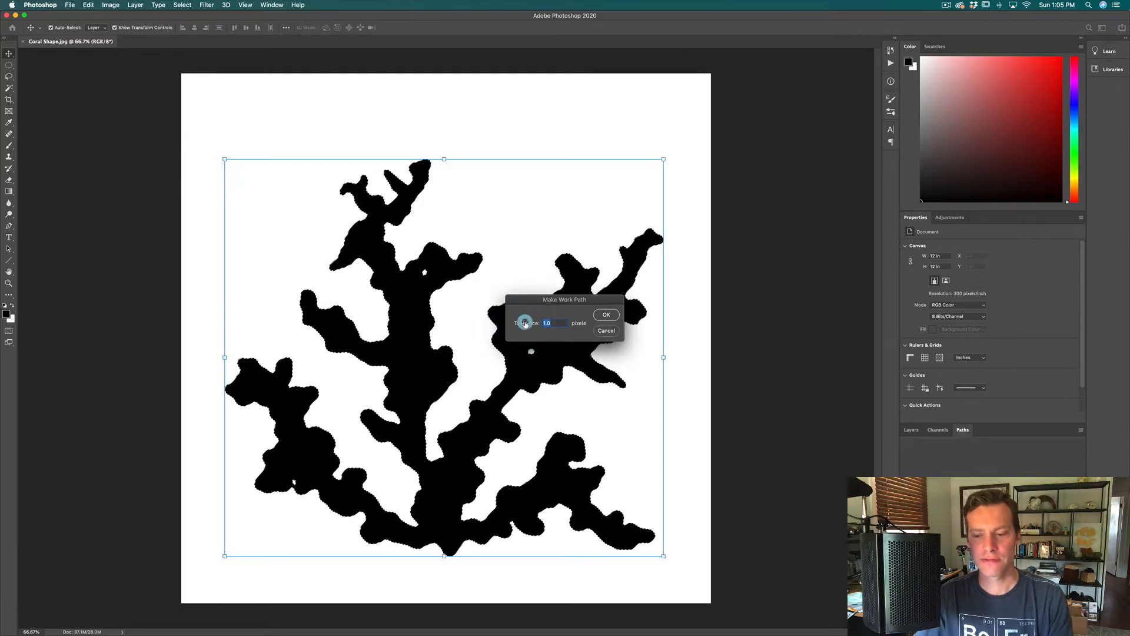
text(0.5)
click(617, 315)
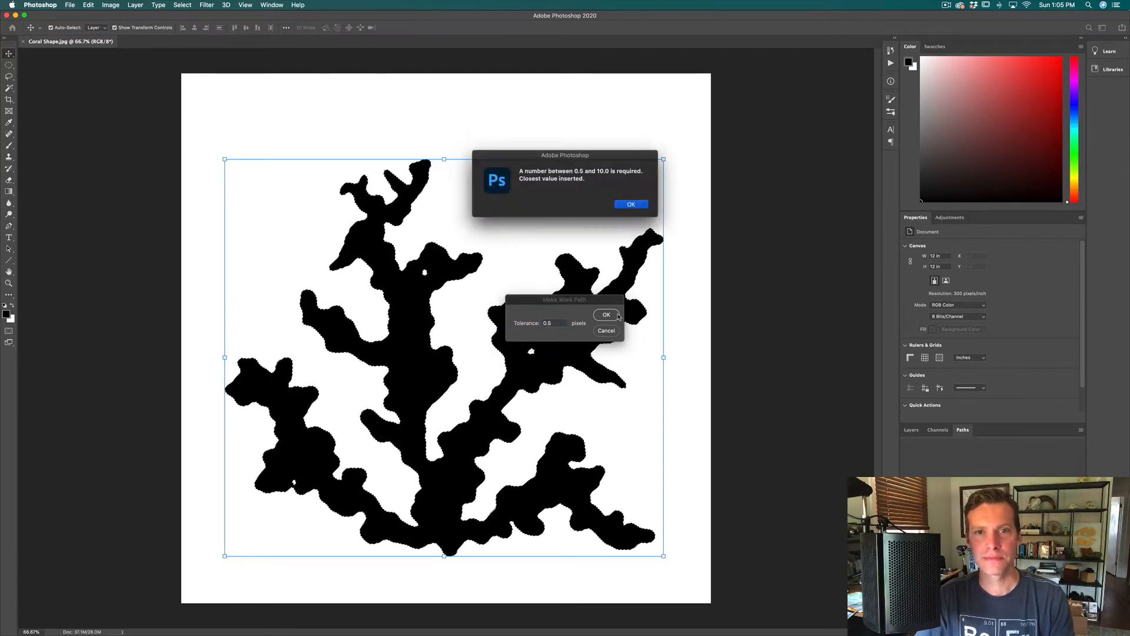
click(629, 205)
double_click(562, 321)
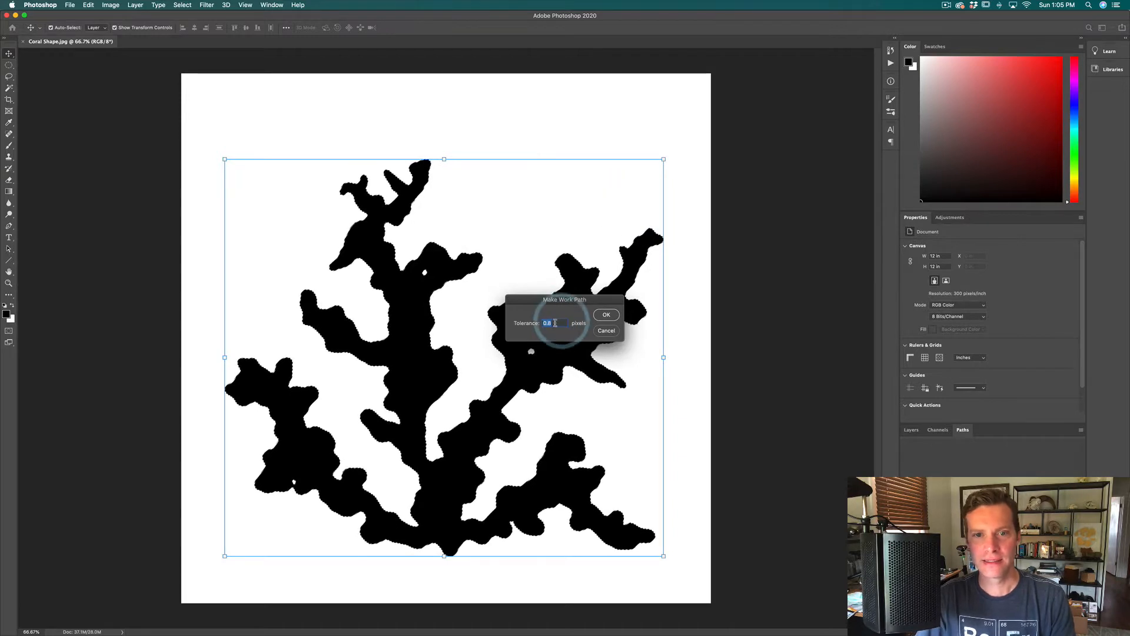
click(552, 323)
text(.5)
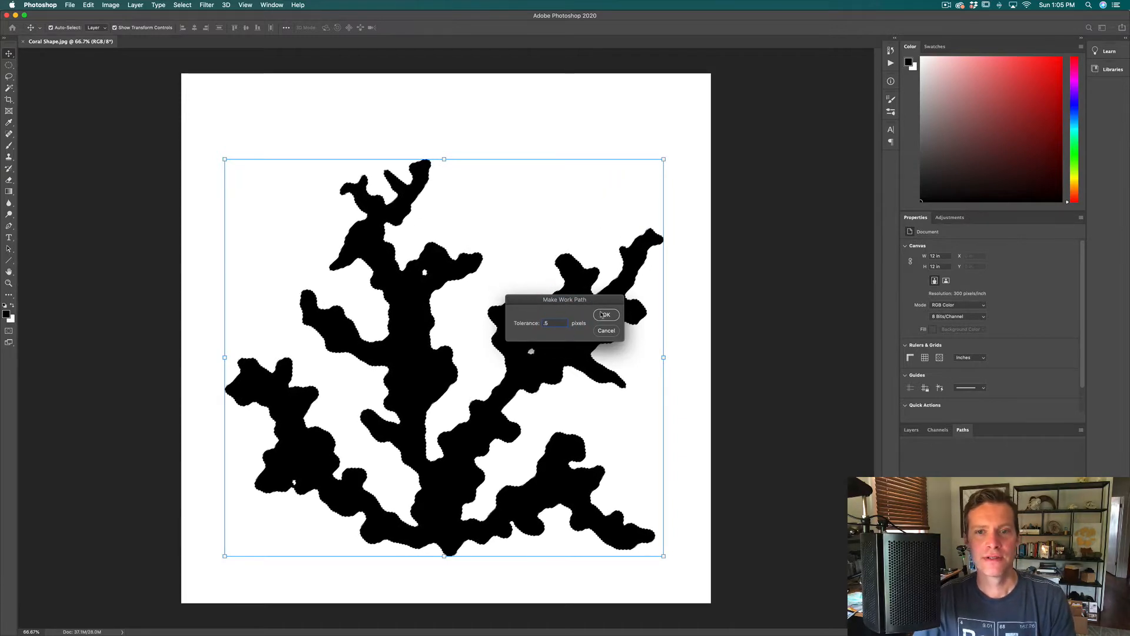
click(607, 315)
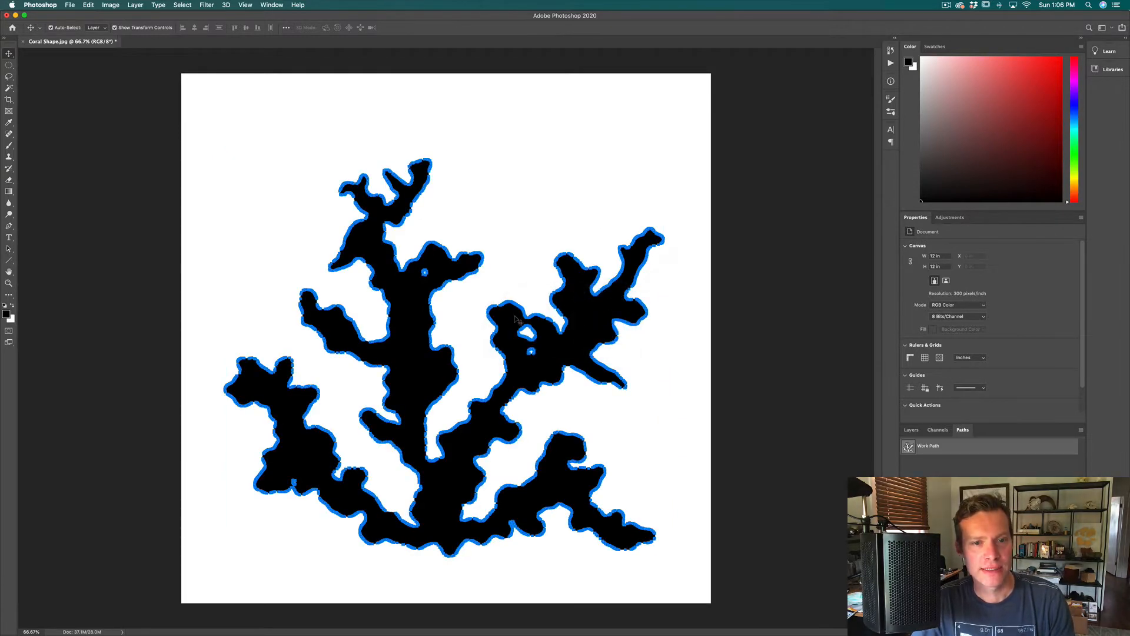
Examine the density of the path's anchor points along the coral edges and undo the work path.
key(super+plus)
key(super+plus)
key(super+plus)
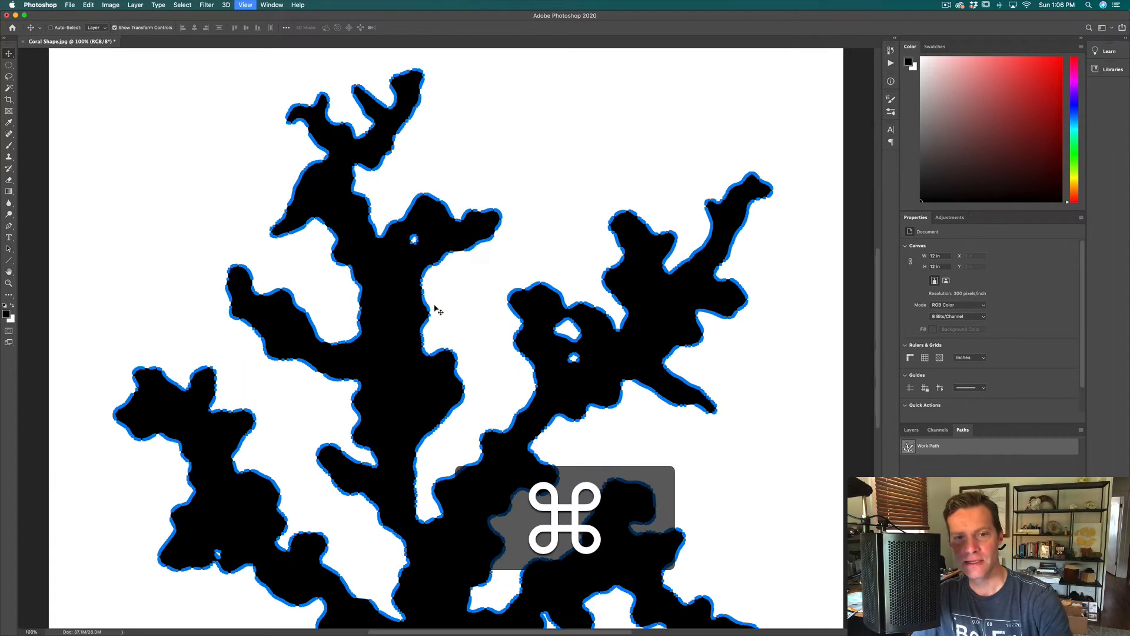
key(super+plus)
key(super+plus)
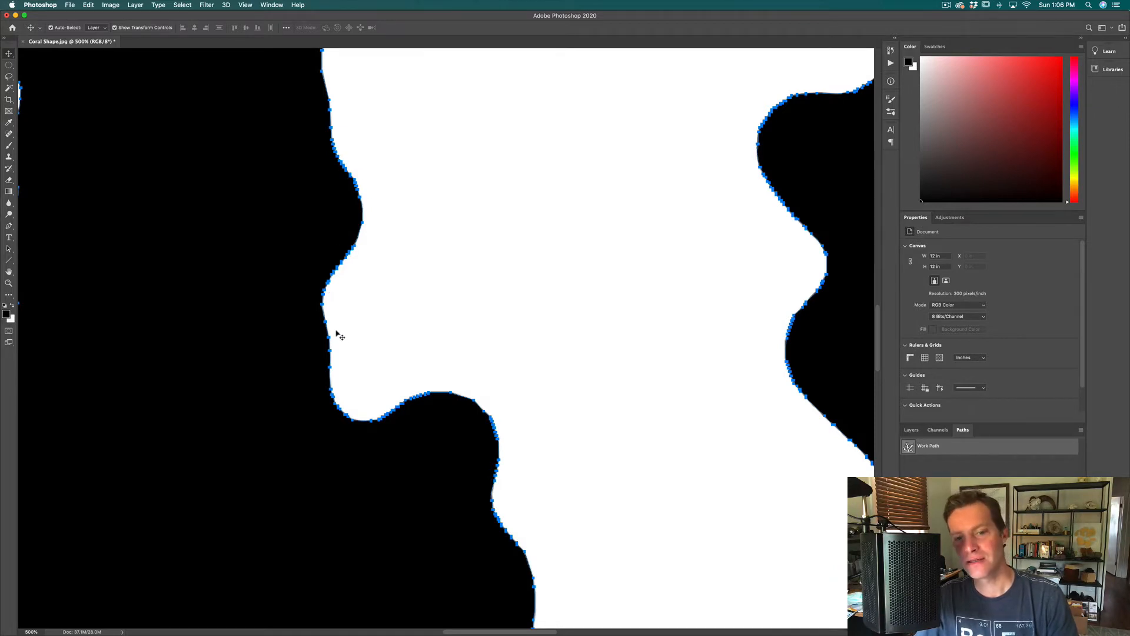
key(super+minus)
key(super+minus)
key(super+minus)
key(super+minus)
key(super+minus)
key(super+minus)
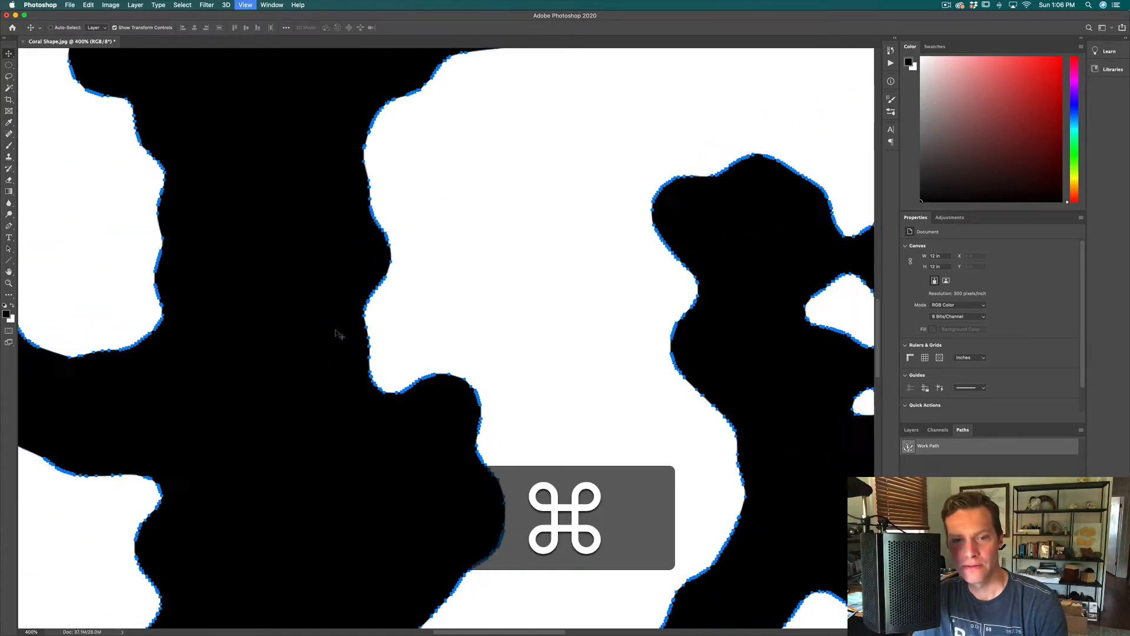
key(super+z)
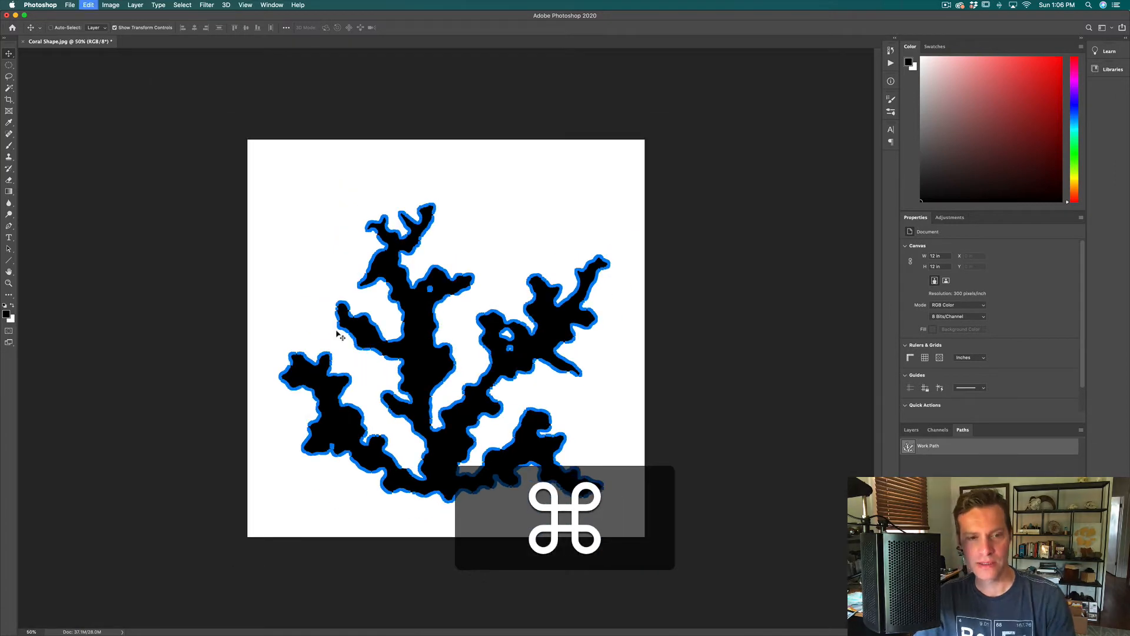
Try making a work path from the coral selection with a tolerance of 2.0 pixels.
click(1081, 429)
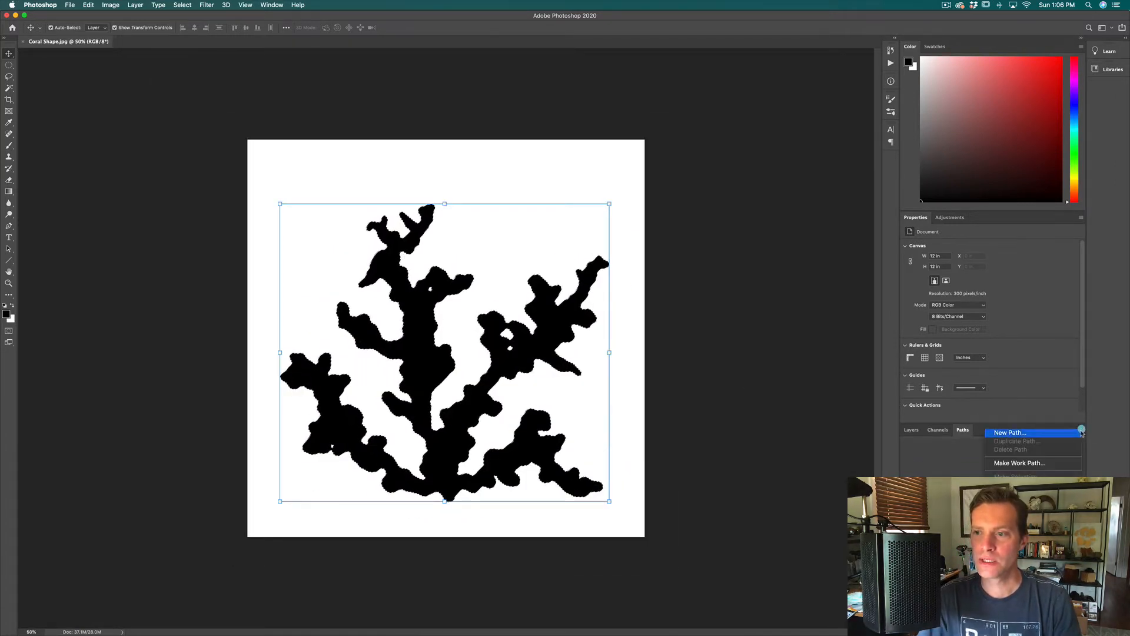
click(1011, 464)
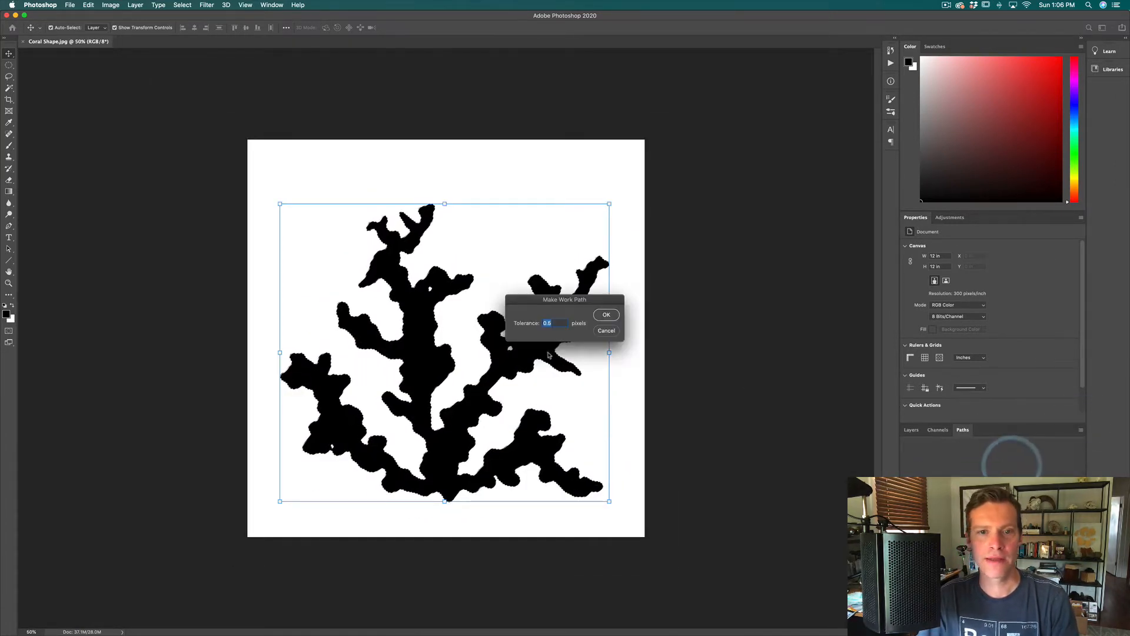
click(554, 322)
text(2)
key(Tab)
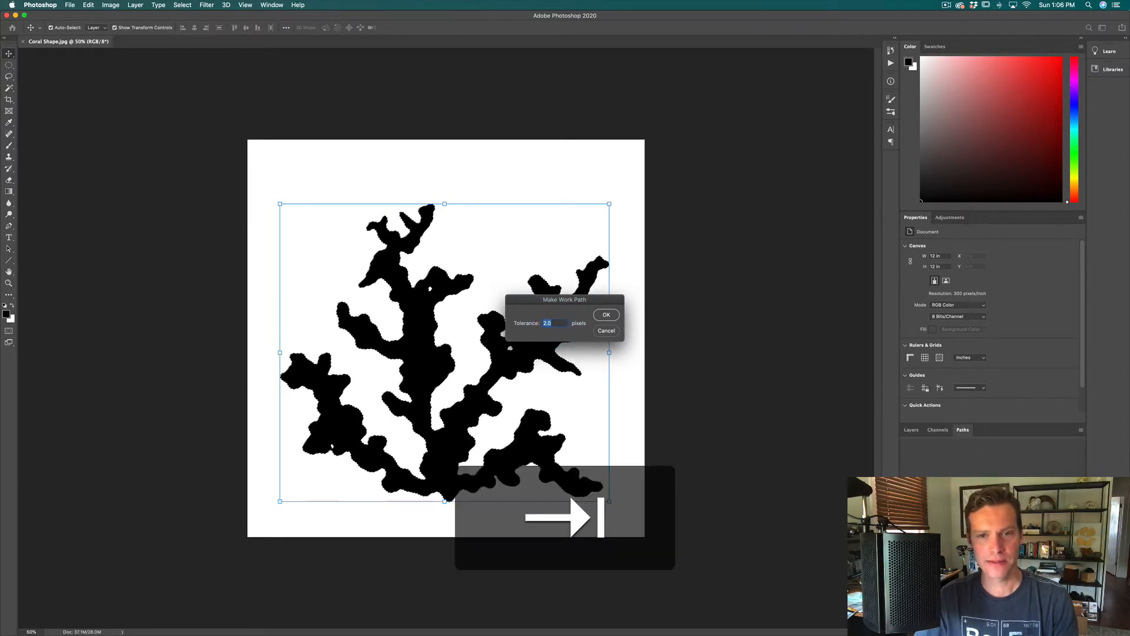
click(607, 315)
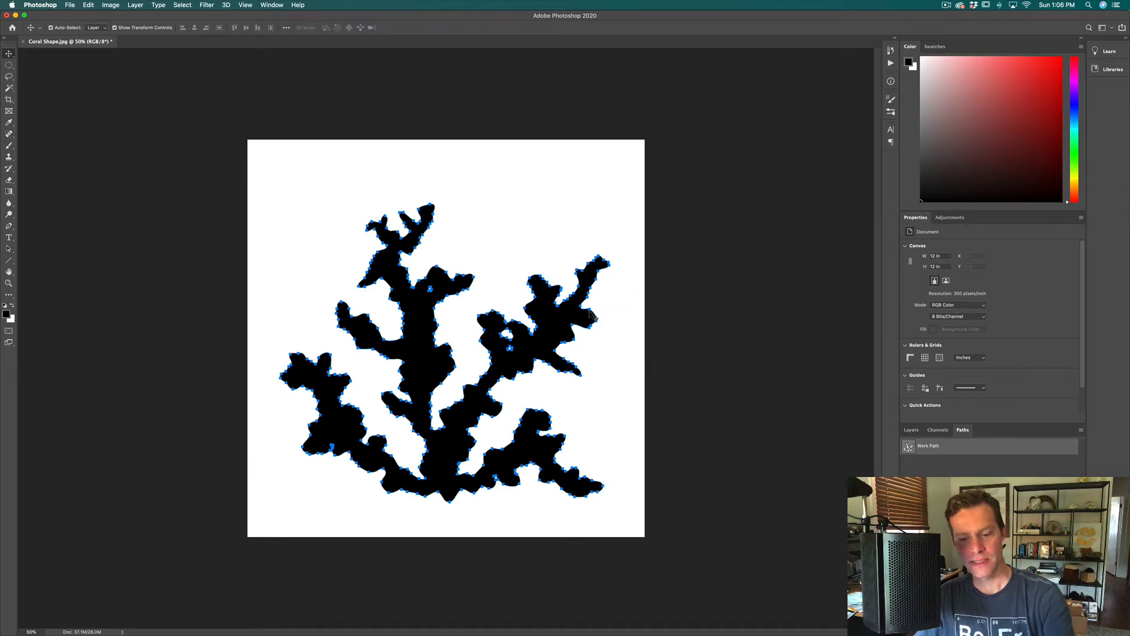
Inspect how closely the new path follows the coral edges and undo it.
key(super+equal)
key(super+equal)
key(super+equal)
key(super+equal)
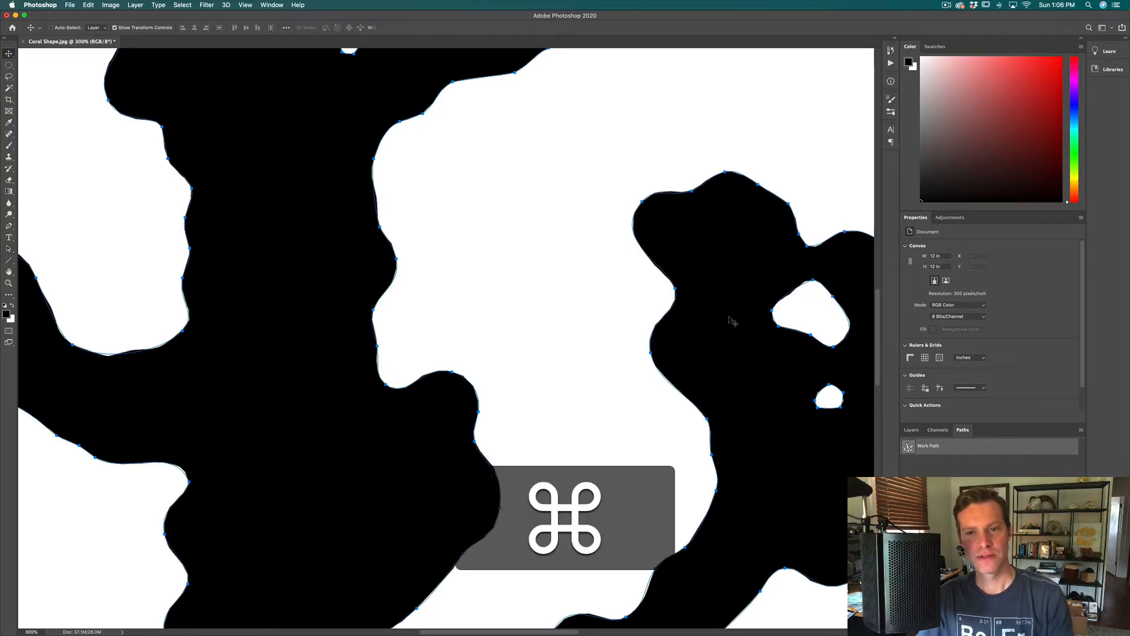
key(ctrl+Return)
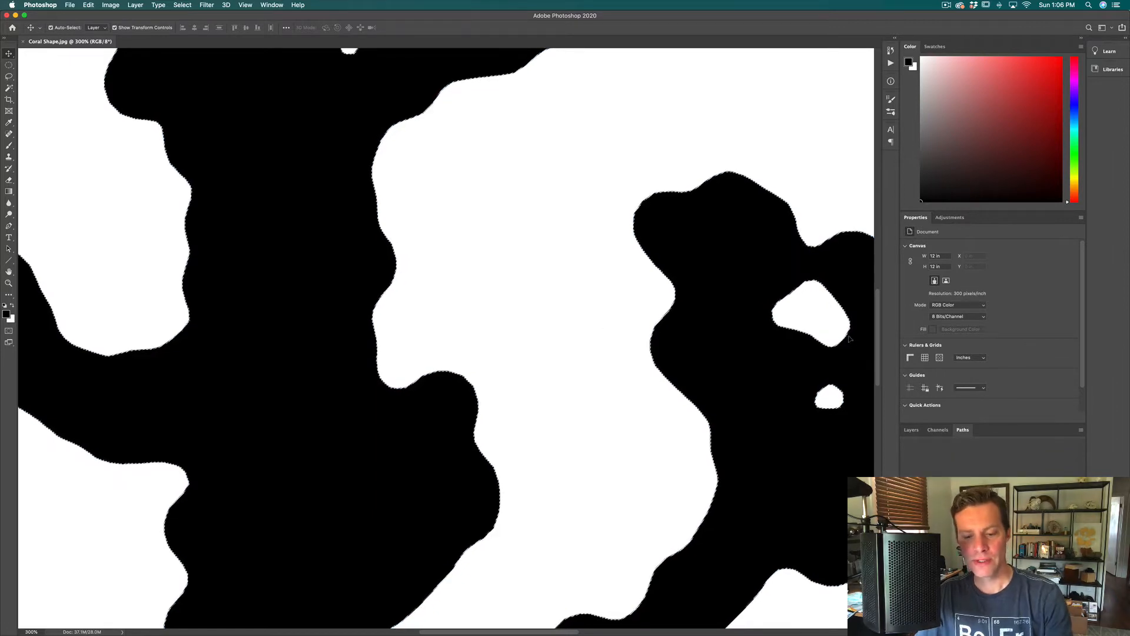
key(super+h)
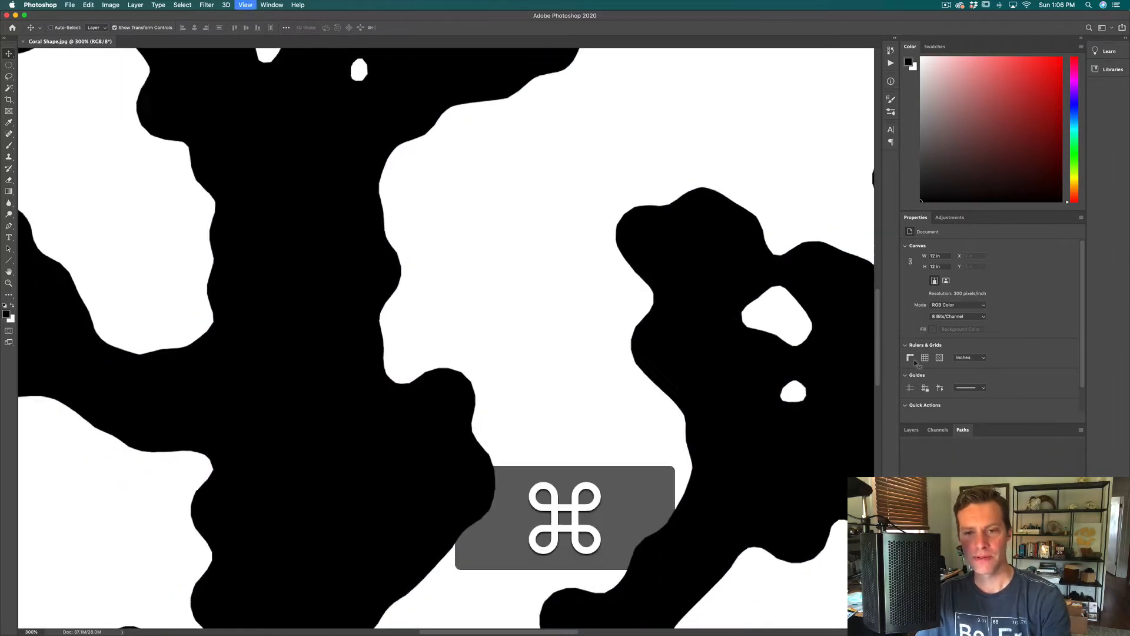
Make a work path from the coral selection with the tolerance reduced below 2 pixels and check its anchor points along the edges.
key(super+1)
click(1080, 430)
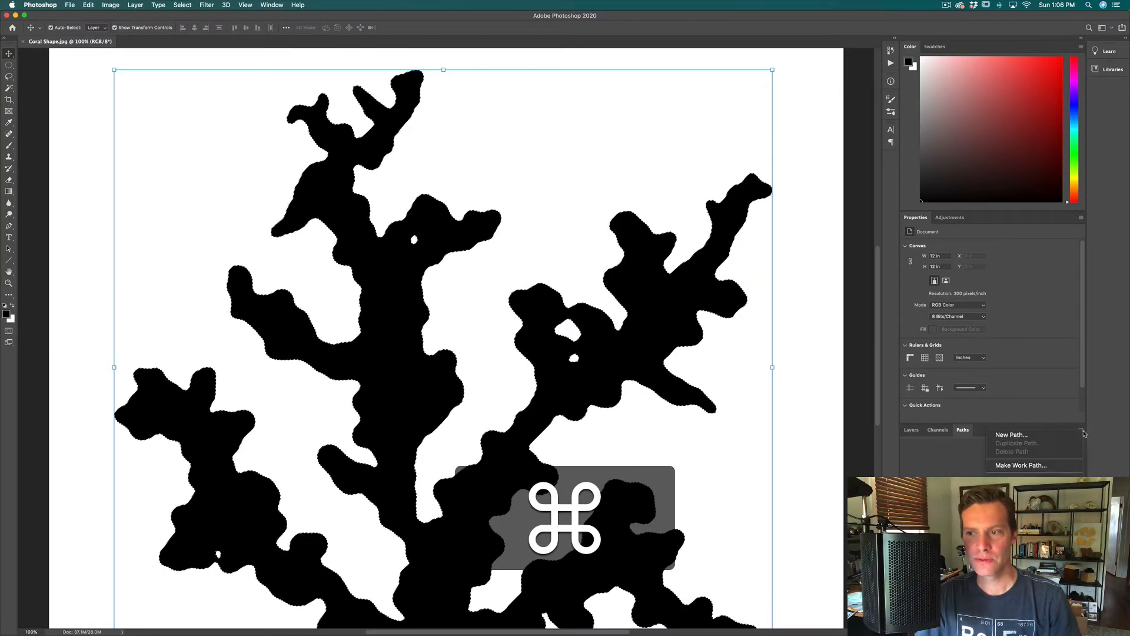
click(1019, 464)
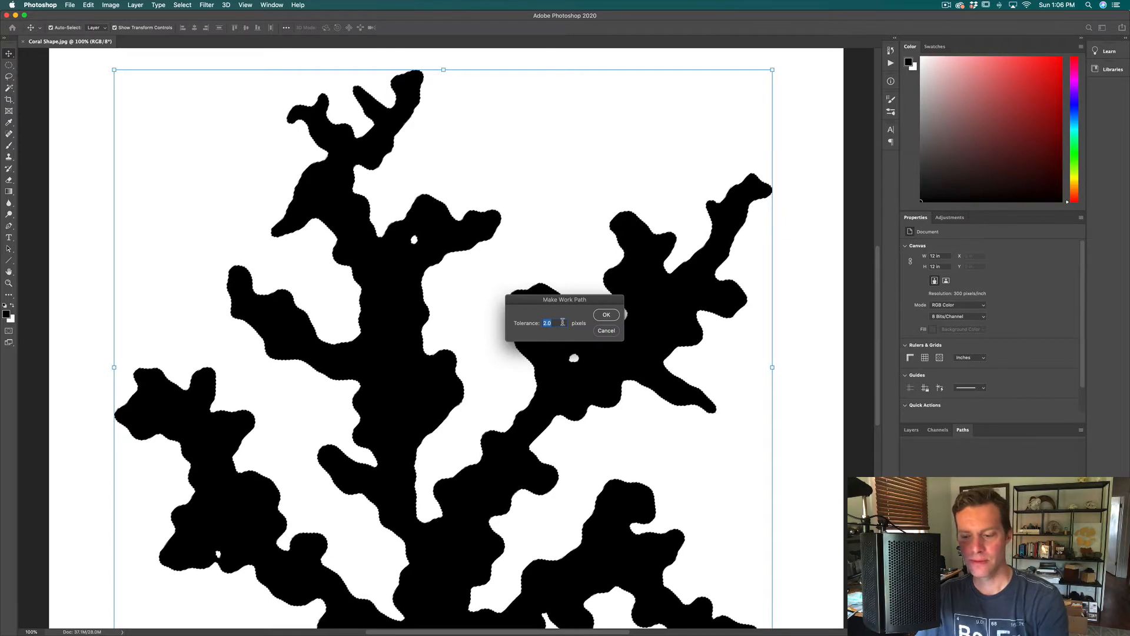
text(1.)
click(606, 315)
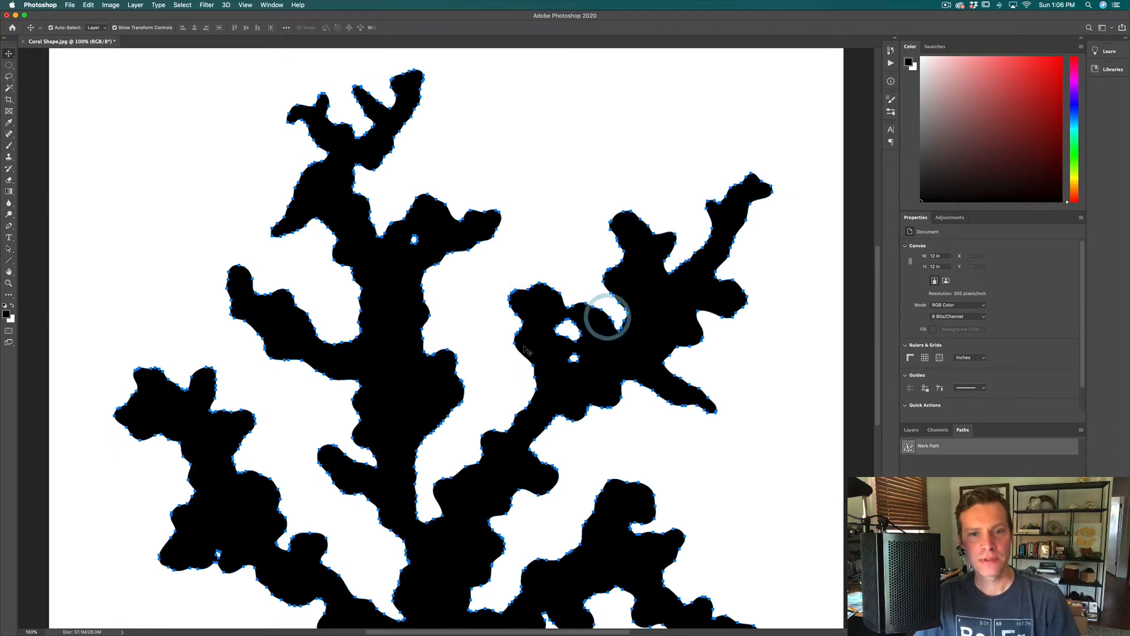
key(super+plus)
key(super+plus)
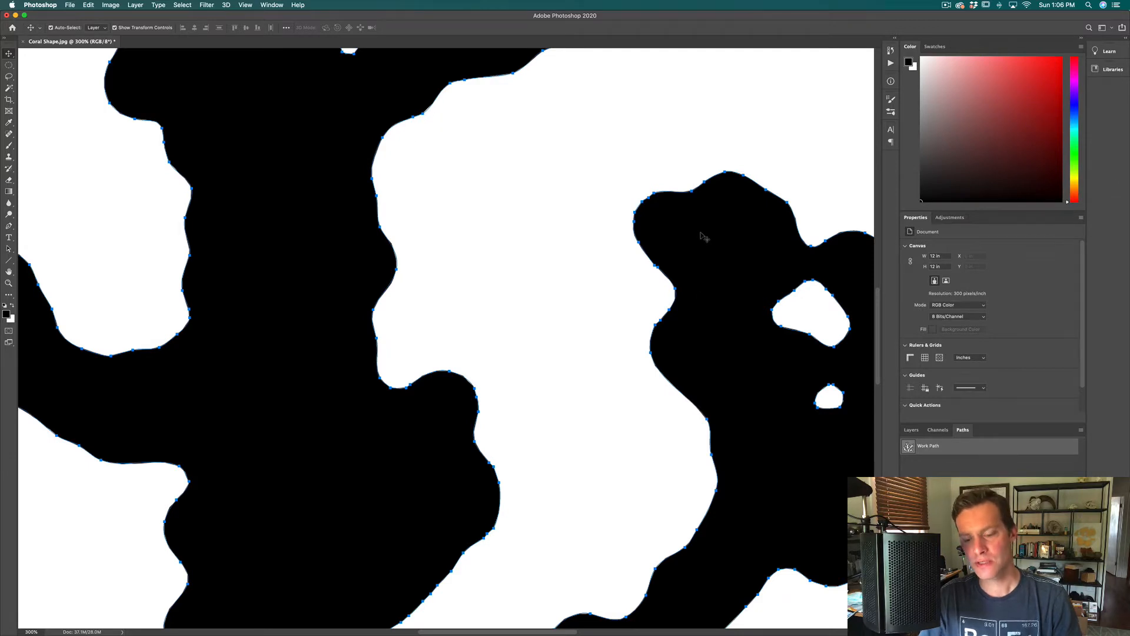
key(super+0)
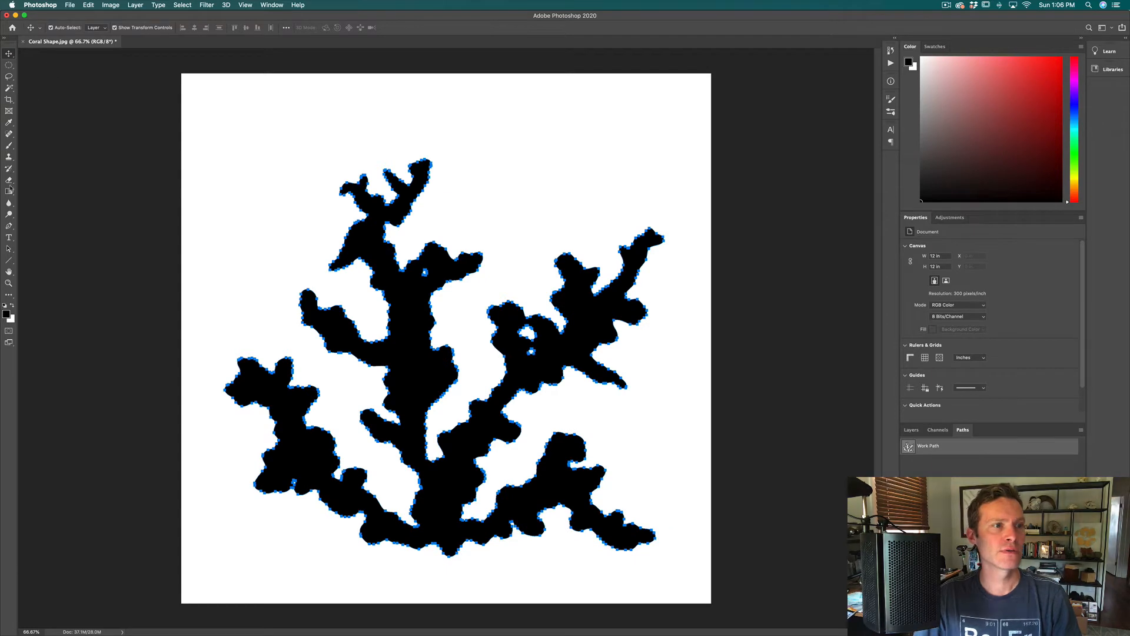
Activate the Path Selection tool for working with the coral path.
click(9, 249)
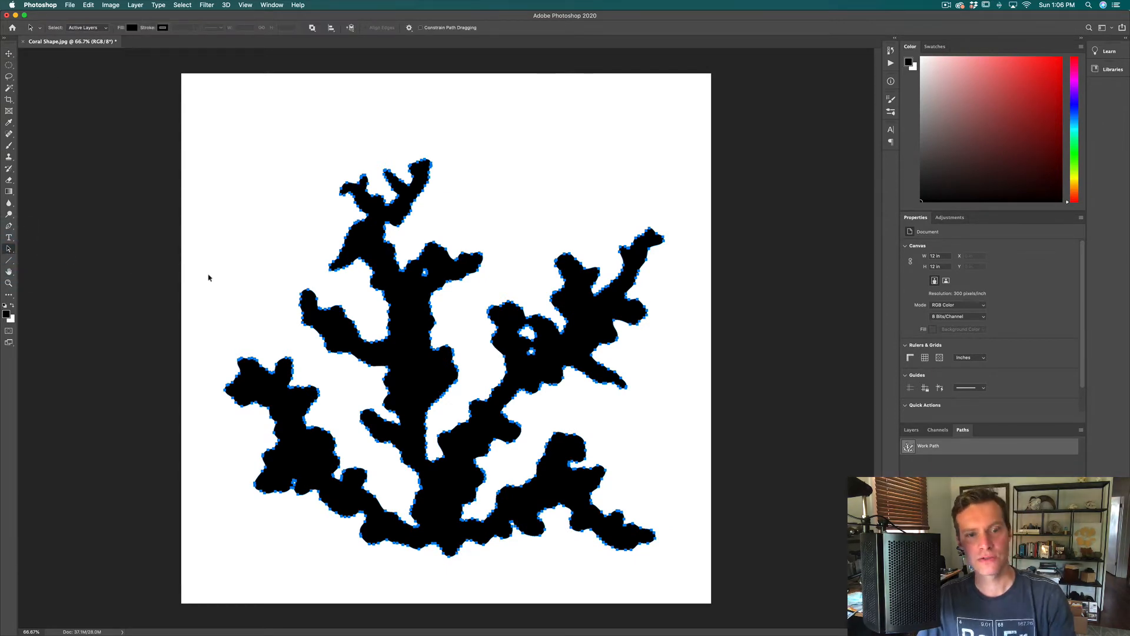
key(super)
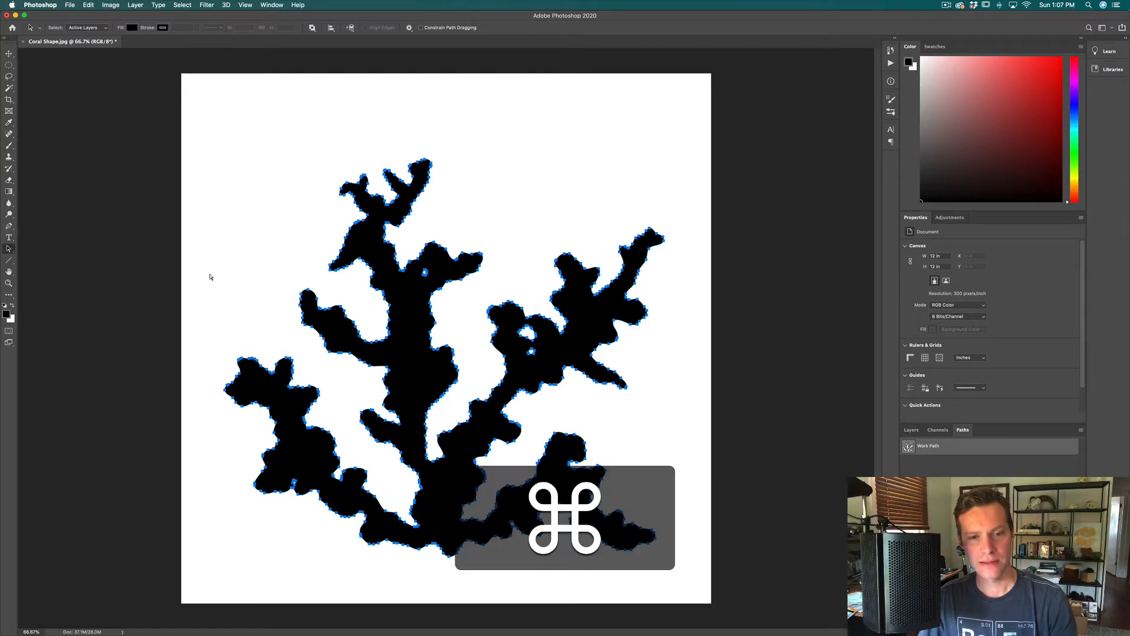
Switch to Illustrator and create a new document 4 in wide and 4 in high, with units set to inches.
key(super+Tab)
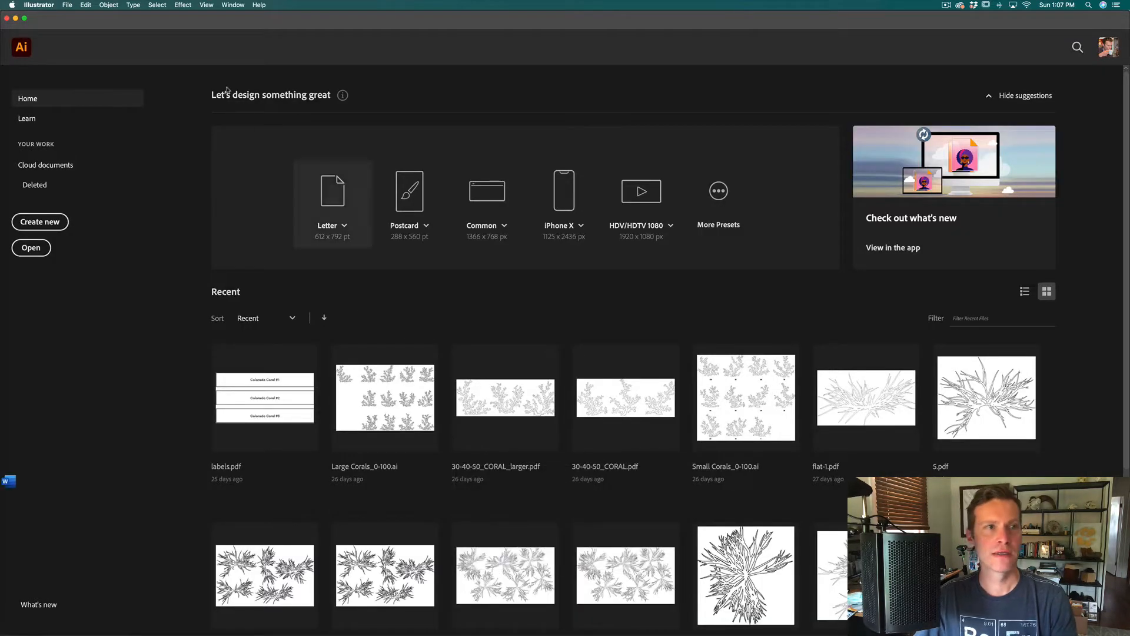
click(68, 7)
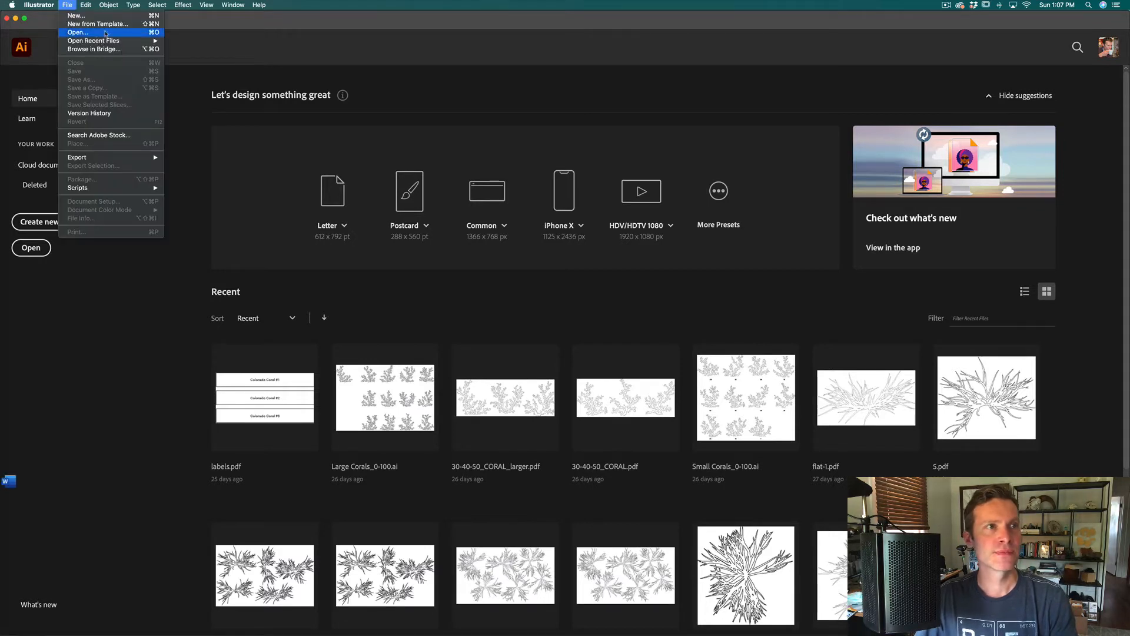
click(88, 17)
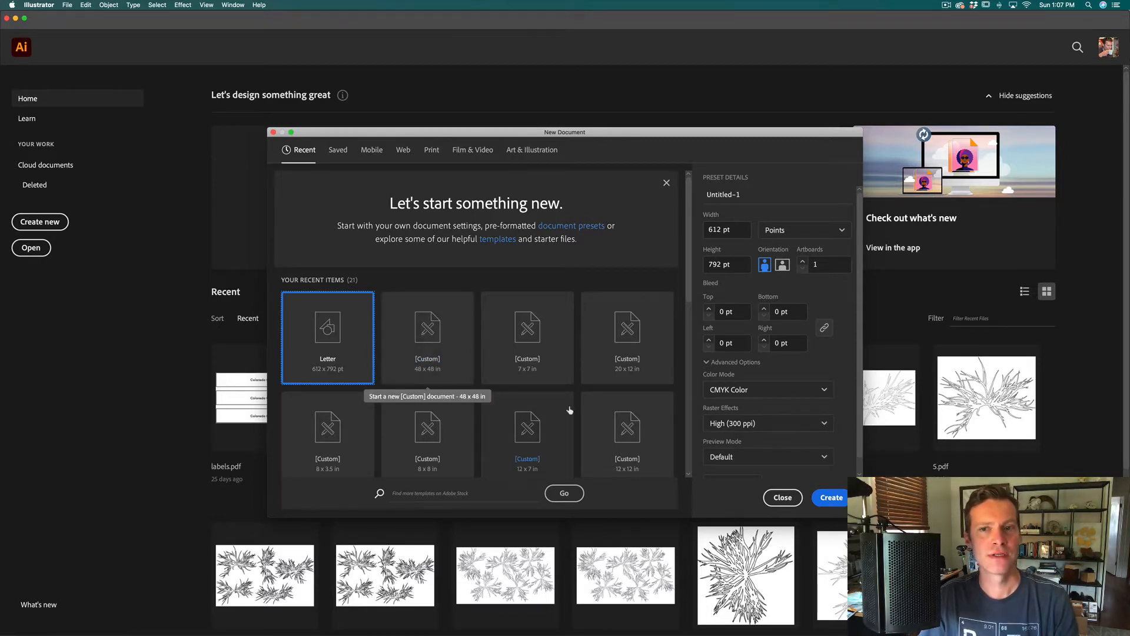
click(800, 231)
click(781, 311)
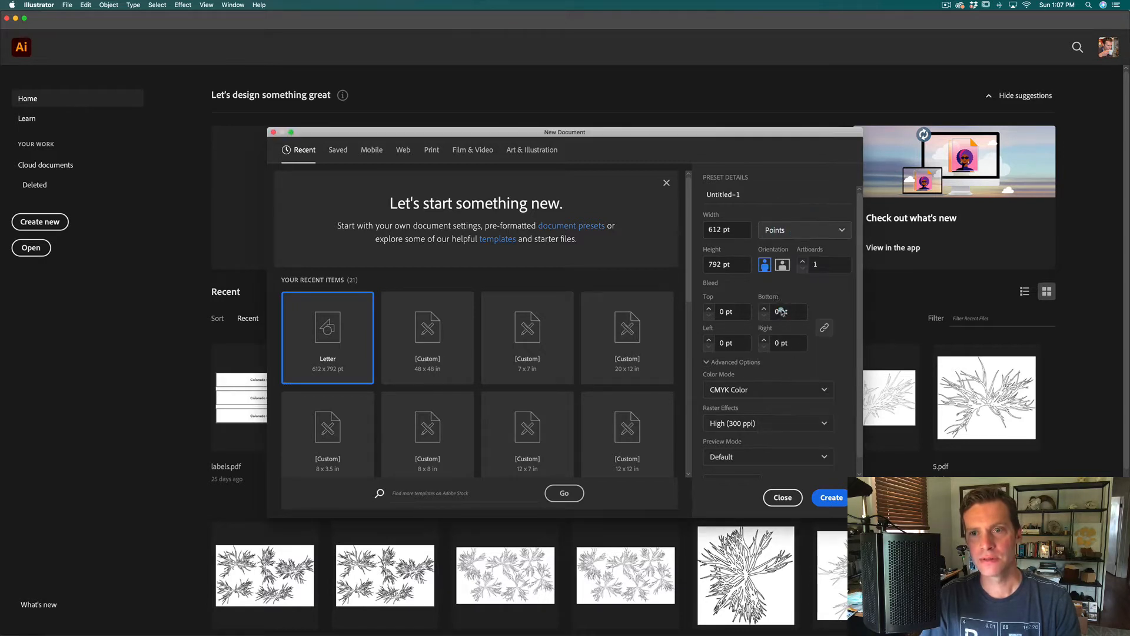
click(725, 229)
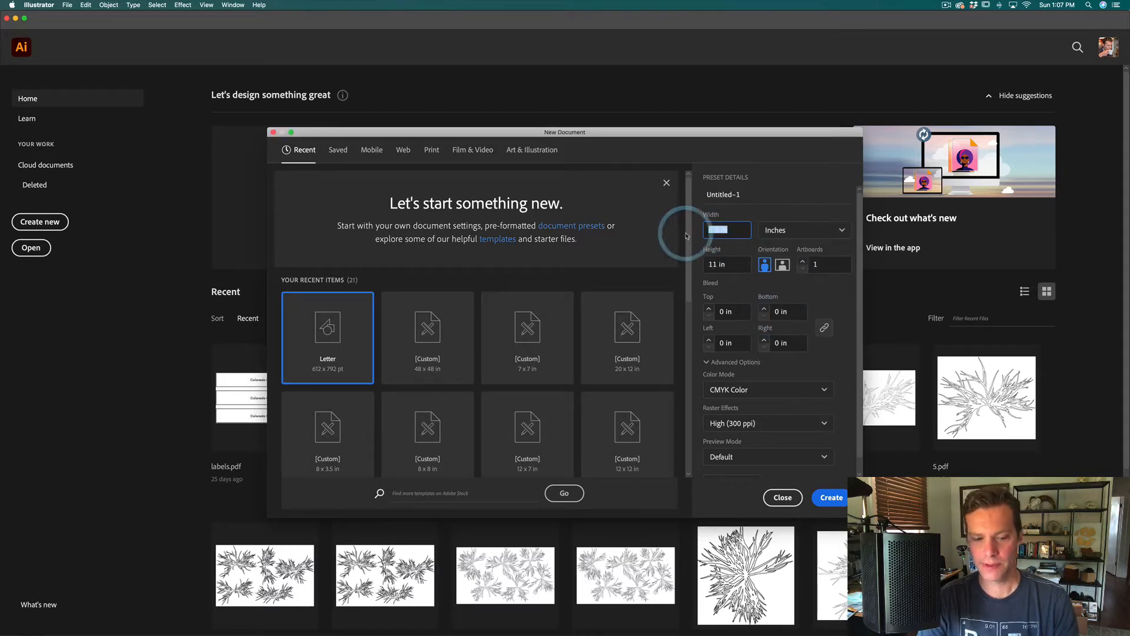
text(4)
key(Tab)
text(4)
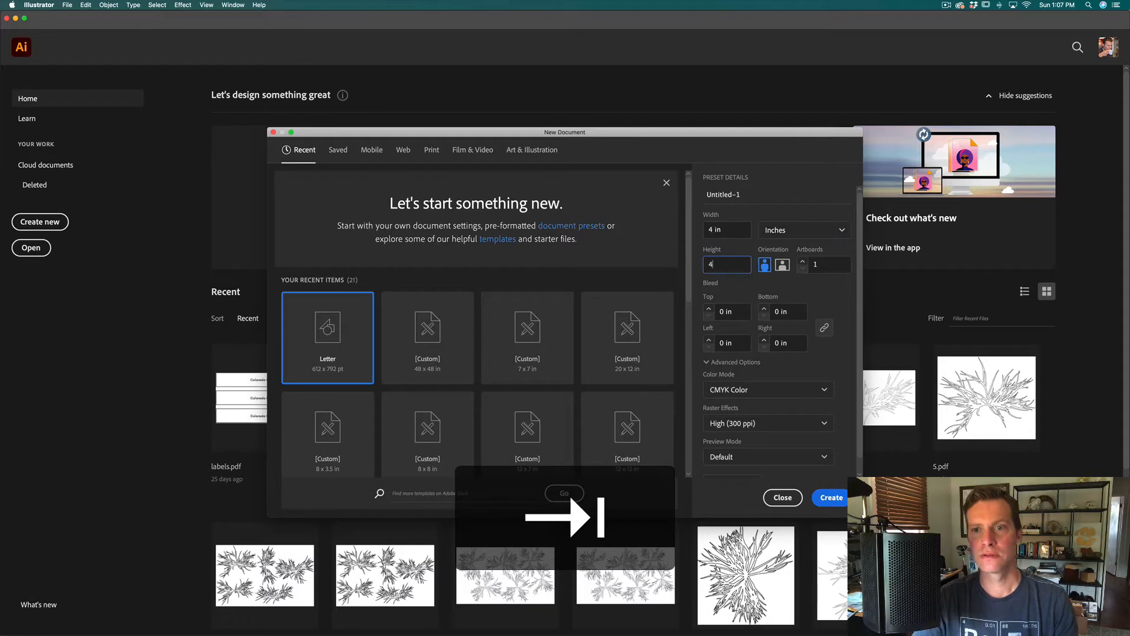
key(Tab)
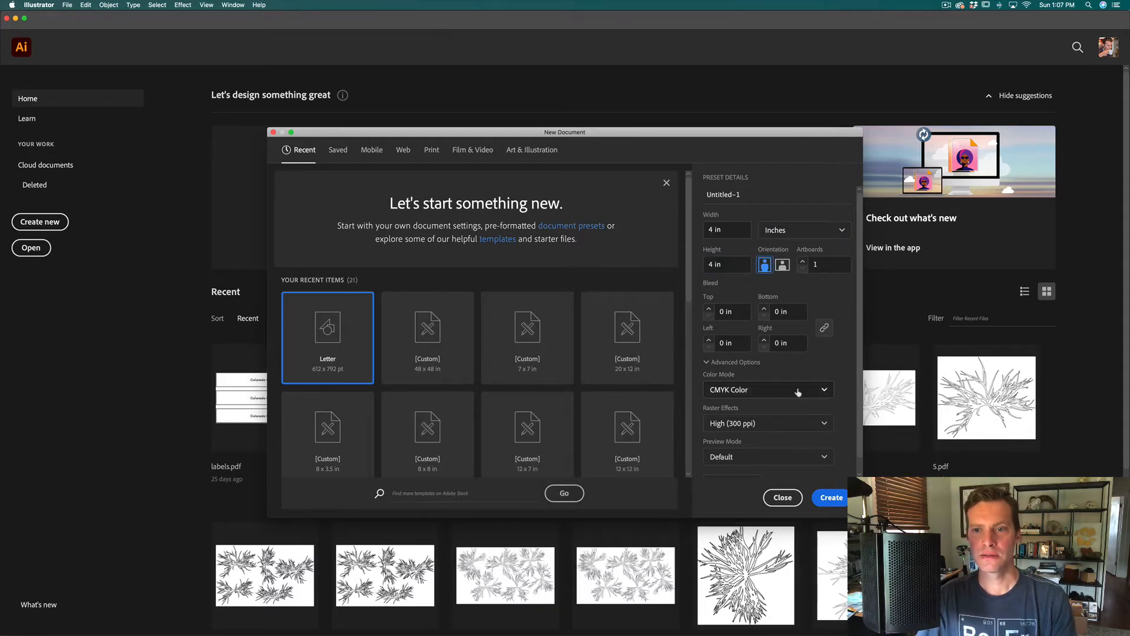
click(832, 498)
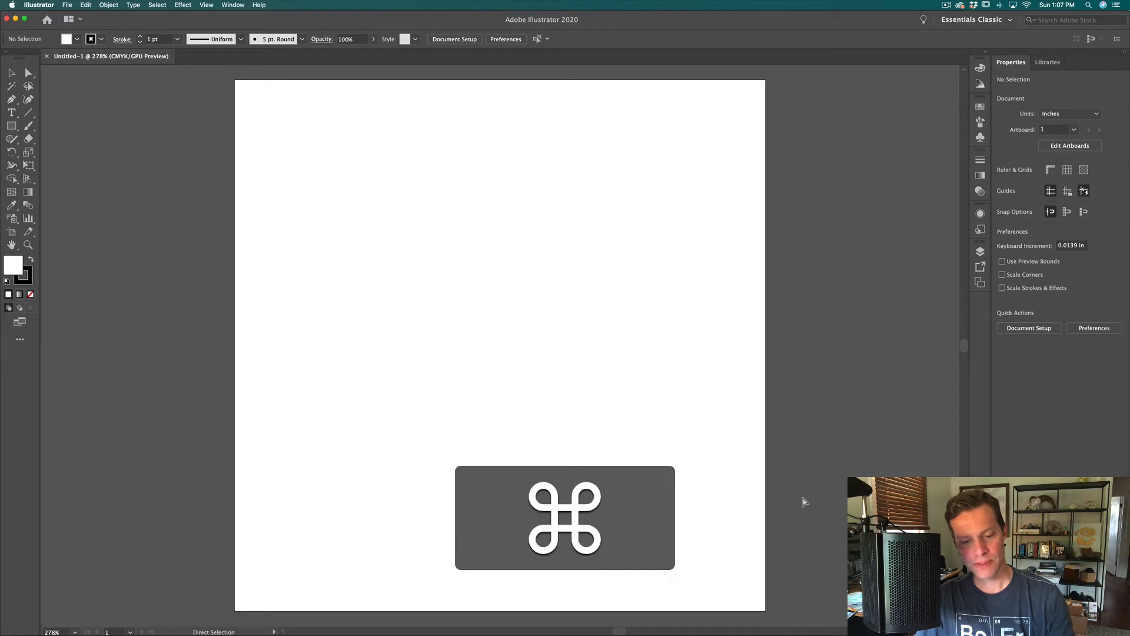
Paste the copied coral path into the document as a fully editable compound shape.
key(super+v)
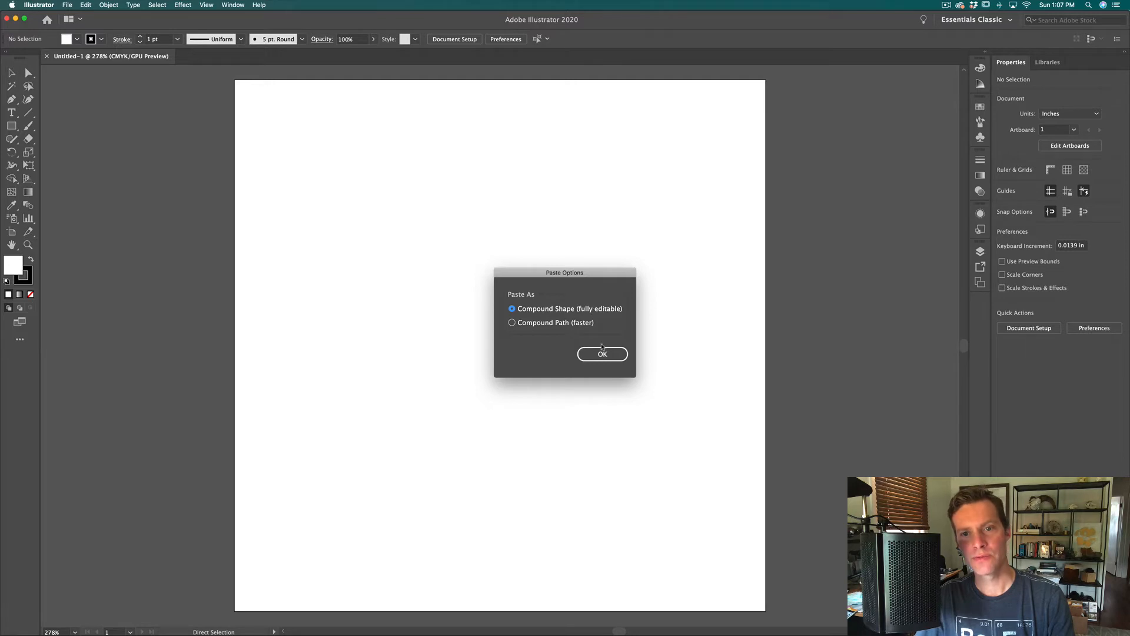
click(602, 354)
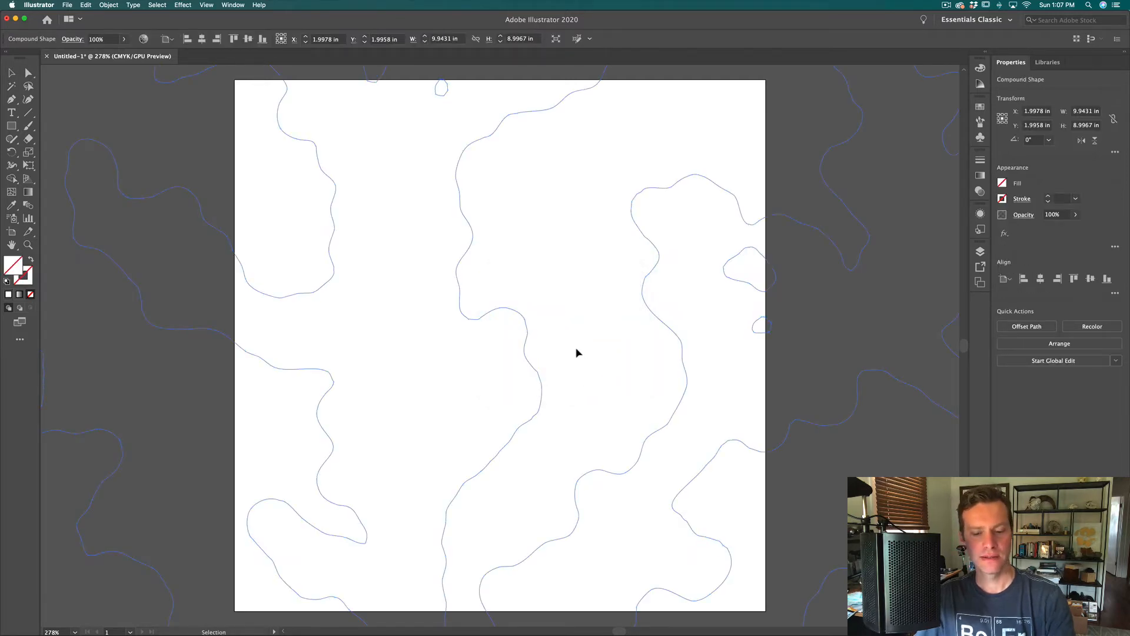
key(super+minus)
key(super+minus)
key(super+minus)
key(super+minus)
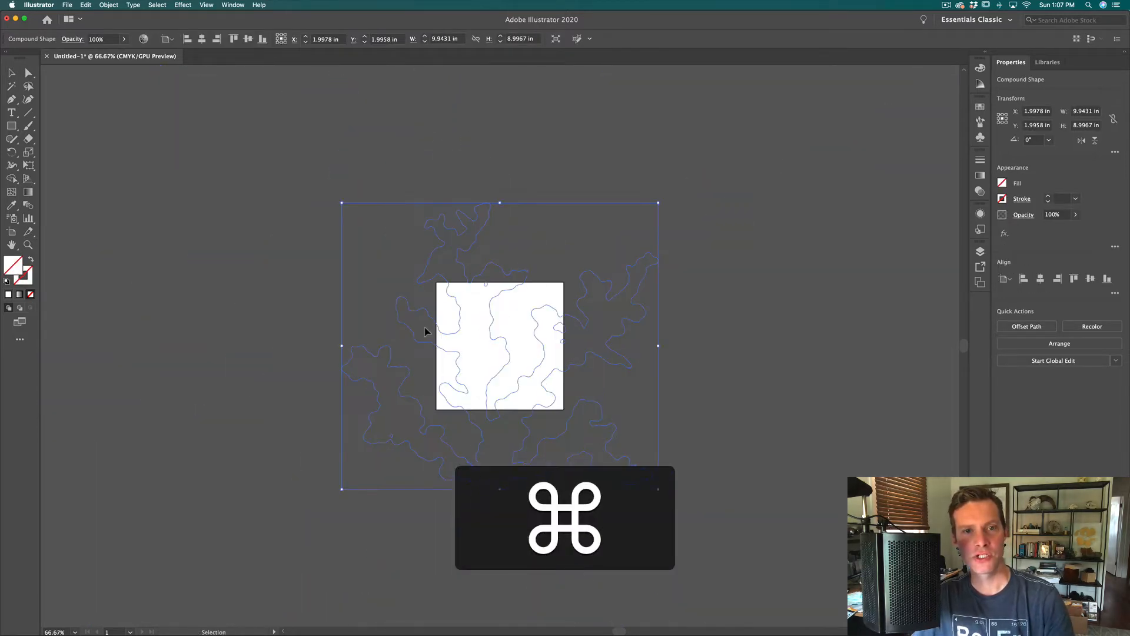
Scale the coral shape down proportionally about its centre to about 3.87 by 3.50 in so it fits the artboard.
click(11, 73)
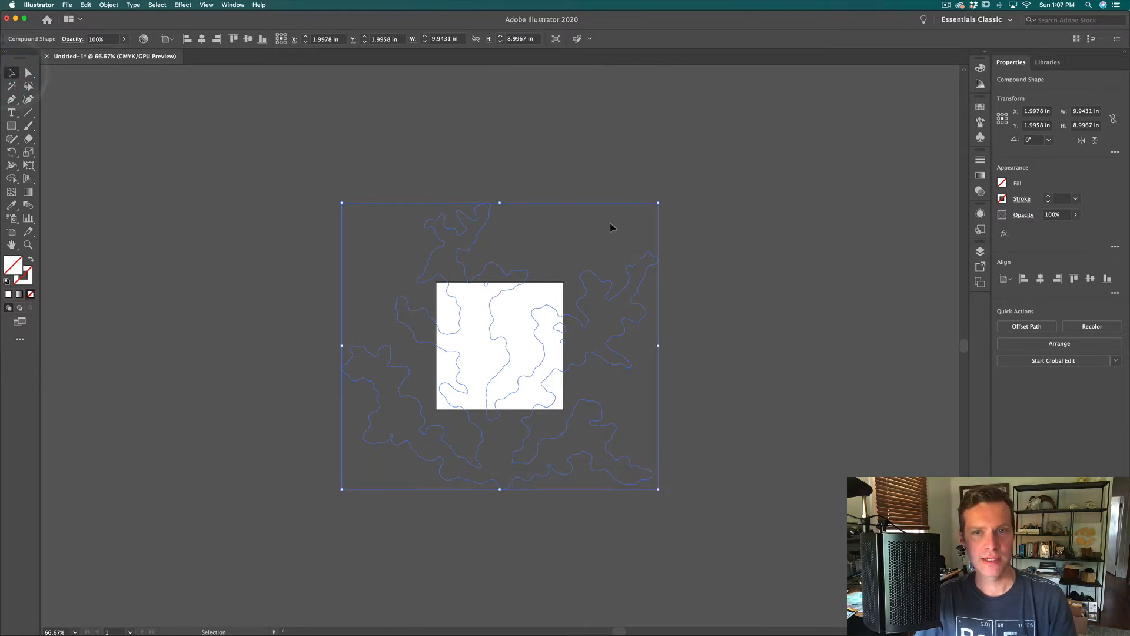
drag(658, 203, 571, 292)
key(super+equal)
key(super+equal)
key(super+equal)
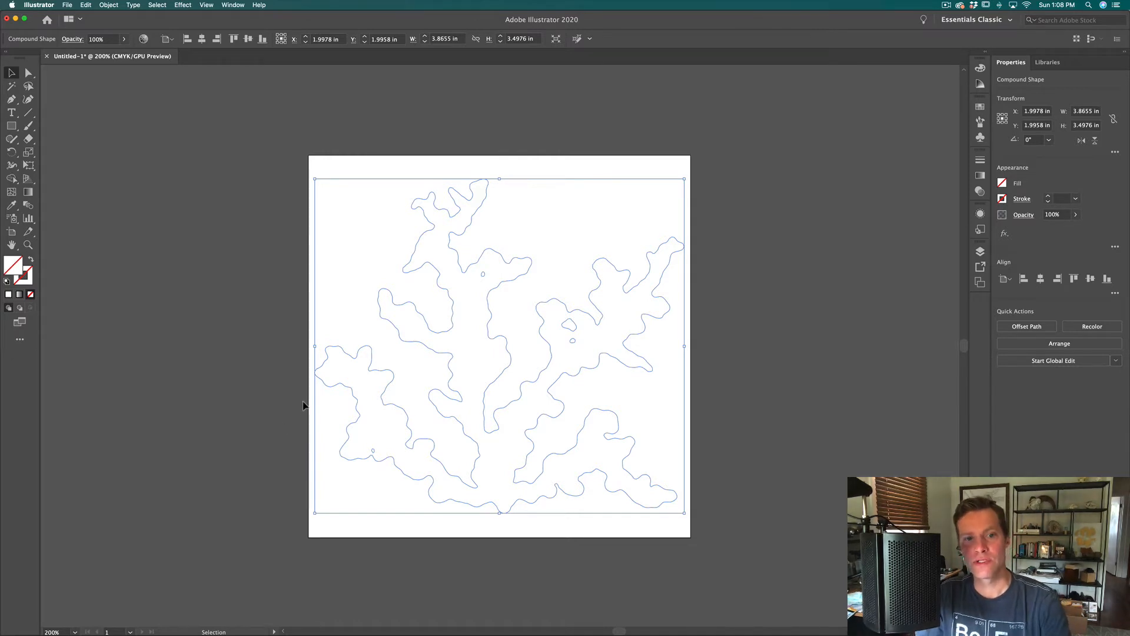
Give the coral shape a black stroke and deselect it.
click(29, 280)
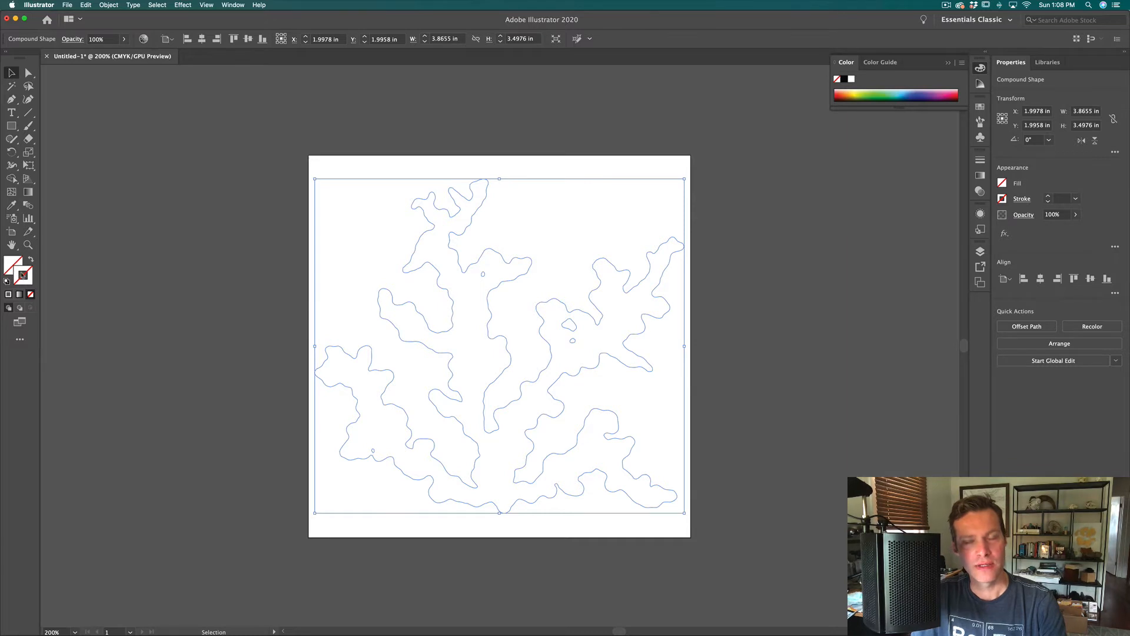
click(845, 79)
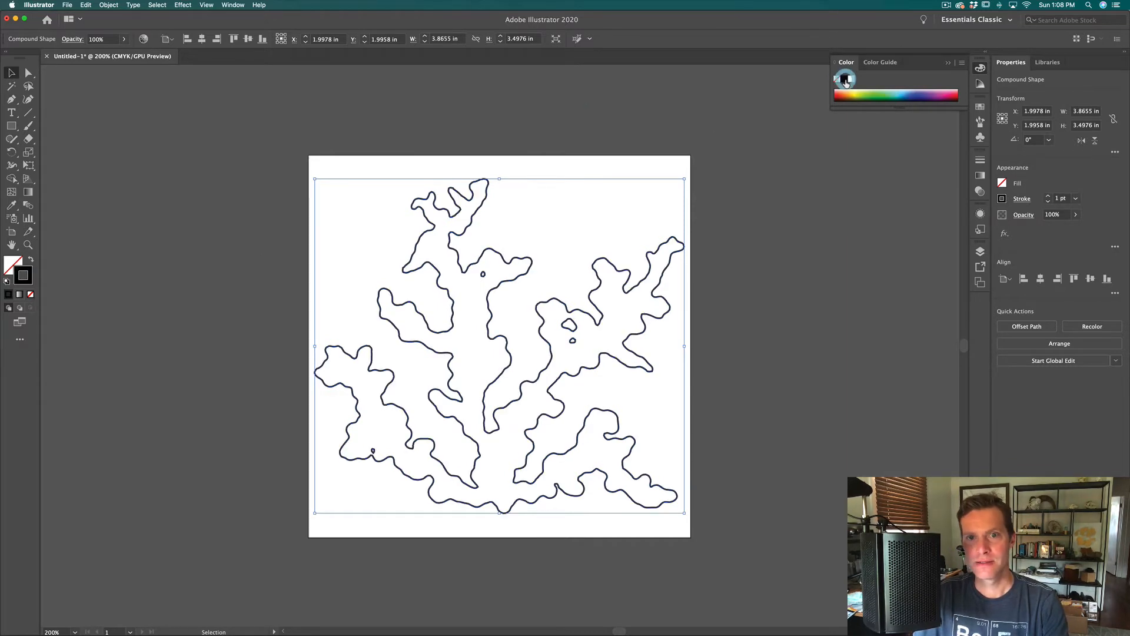
click(229, 168)
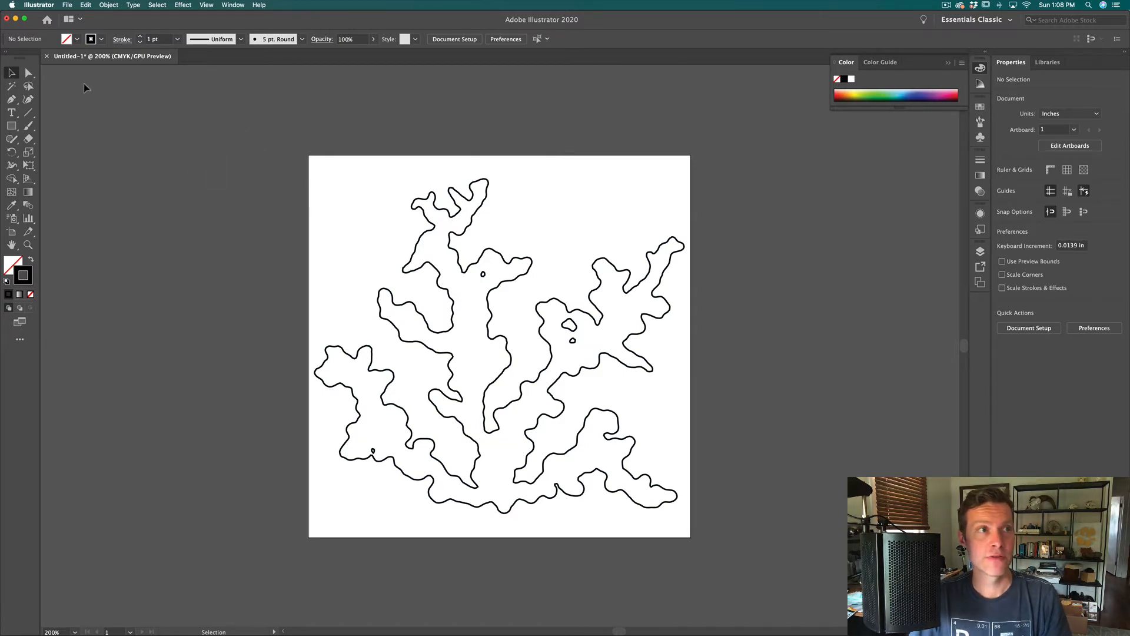
Start saving the document under a new name on the computer and turn off the storage location prompt for future saves.
click(67, 4)
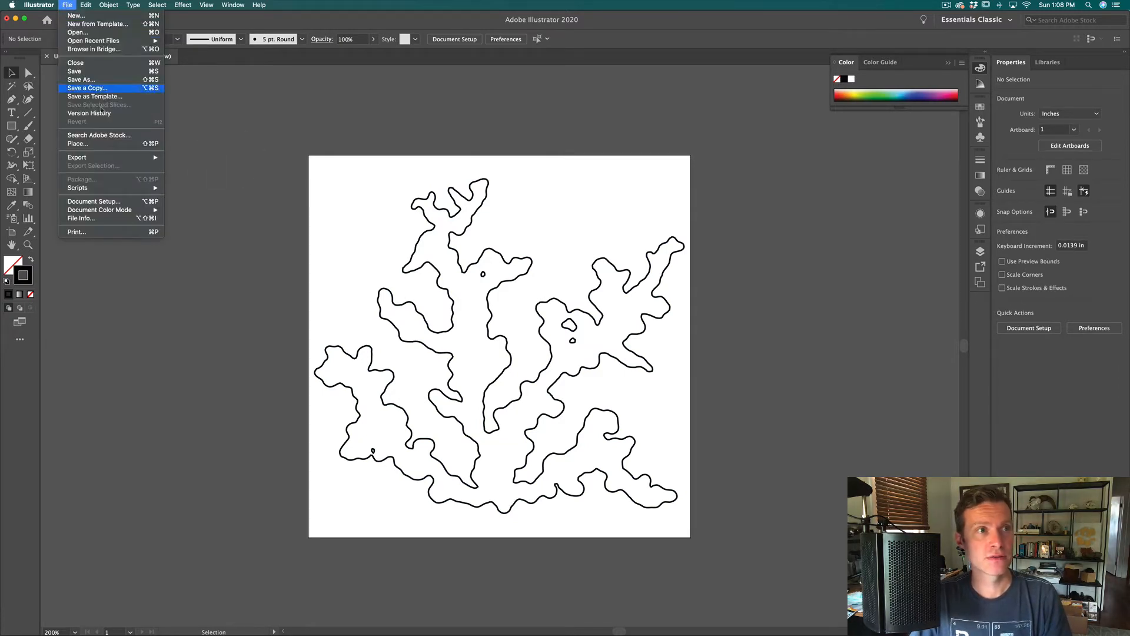
click(115, 79)
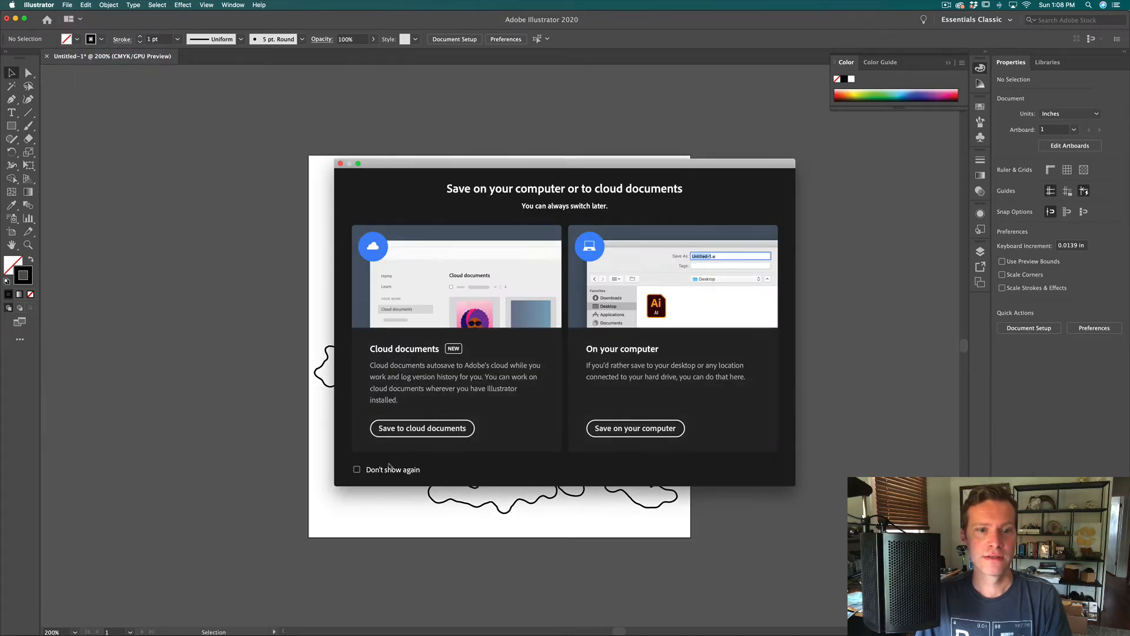
click(374, 470)
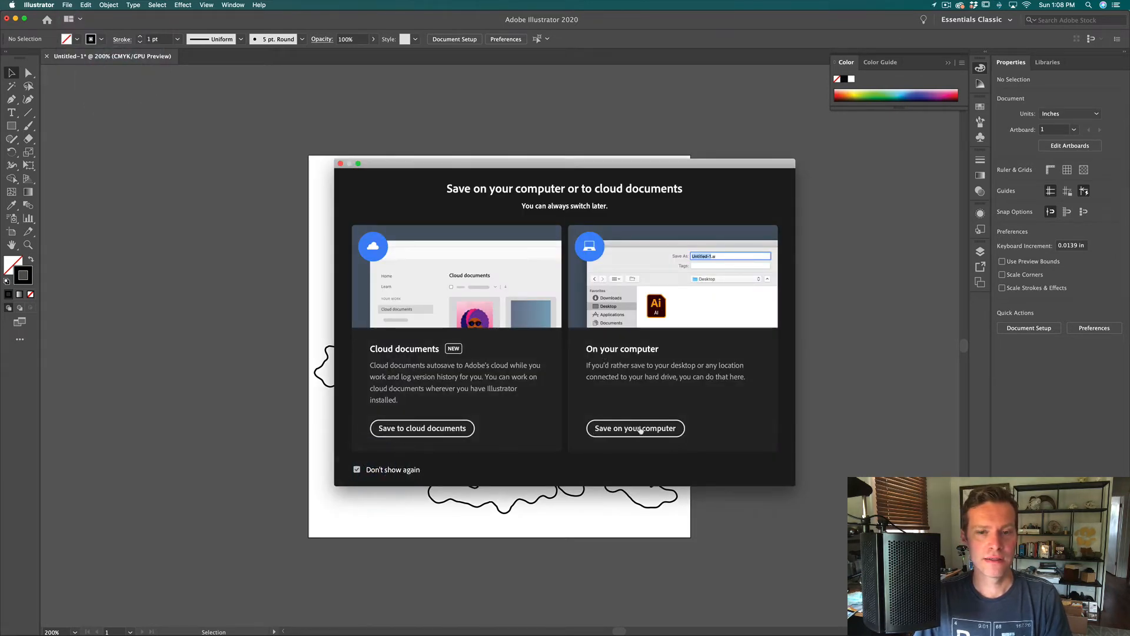
click(664, 429)
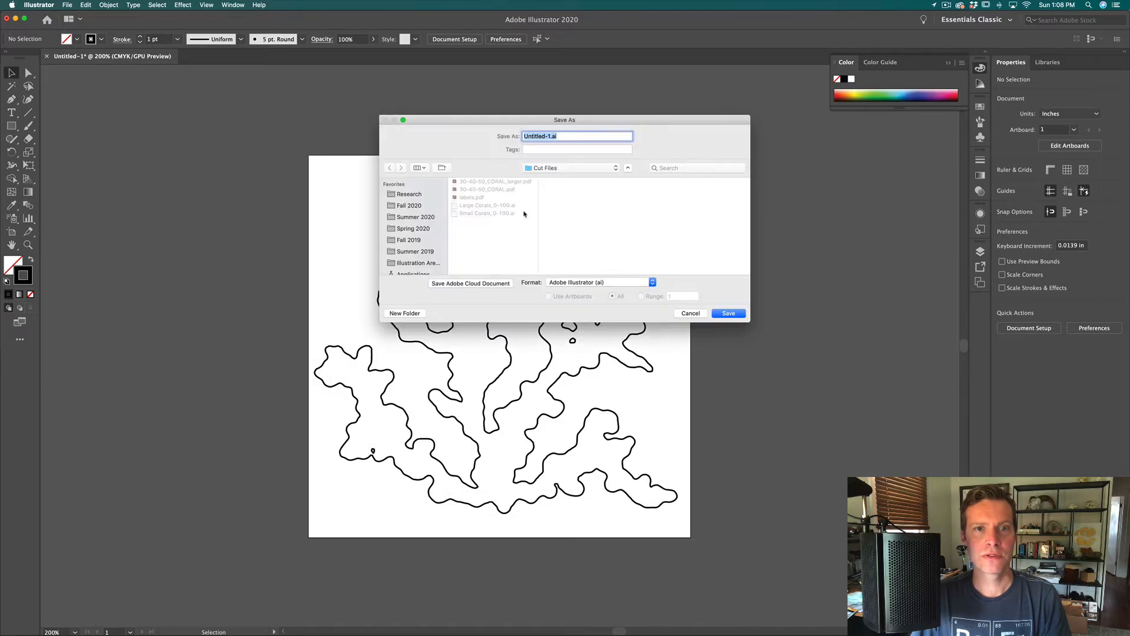
Choose the Research > LearnMakeShow > Colorado Coral folder and name the file ColoradoCoral_001.
click(411, 194)
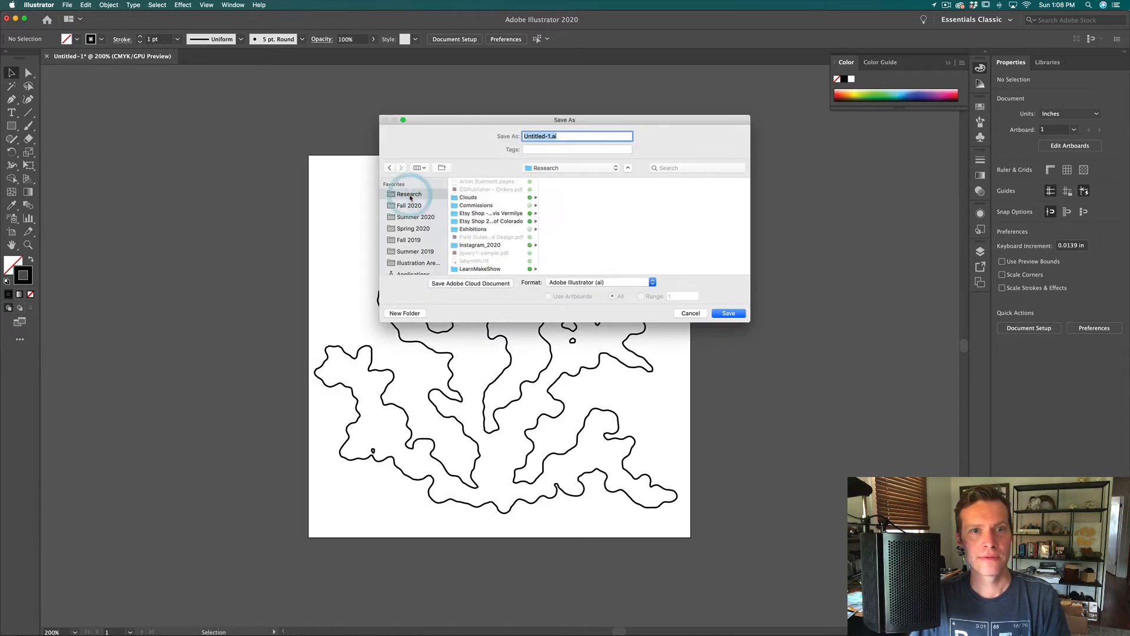
click(493, 245)
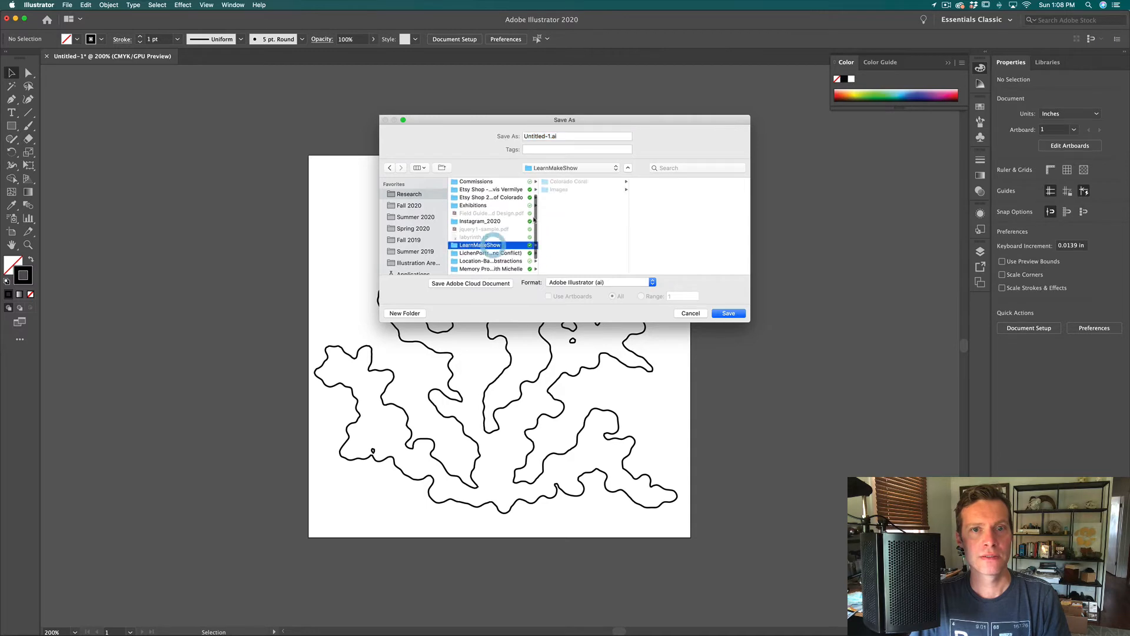
click(580, 182)
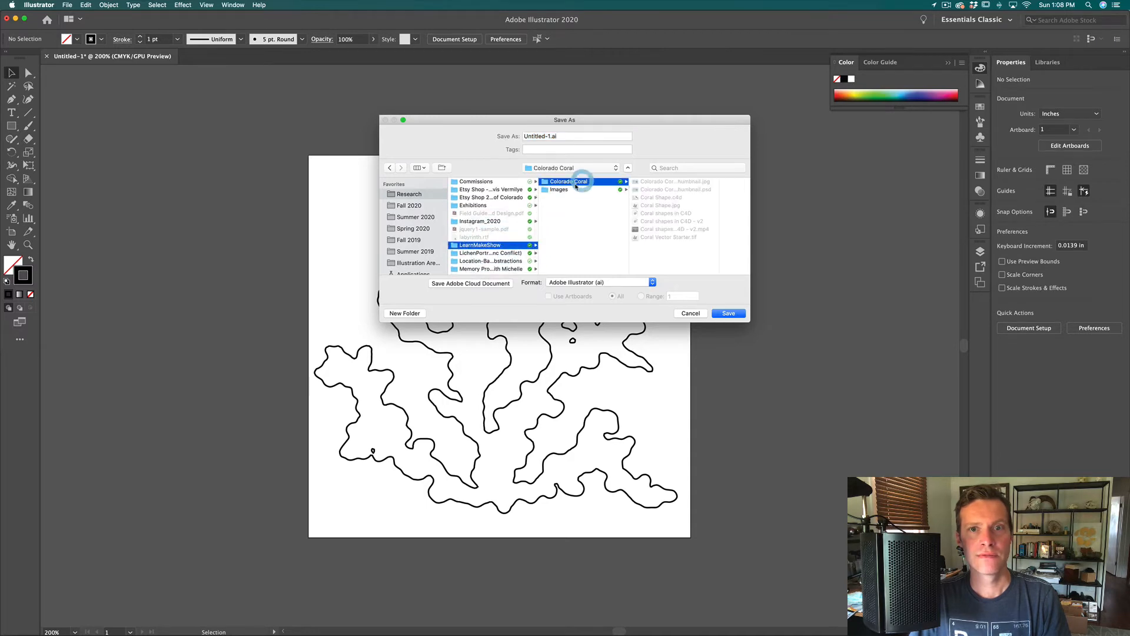
click(549, 136)
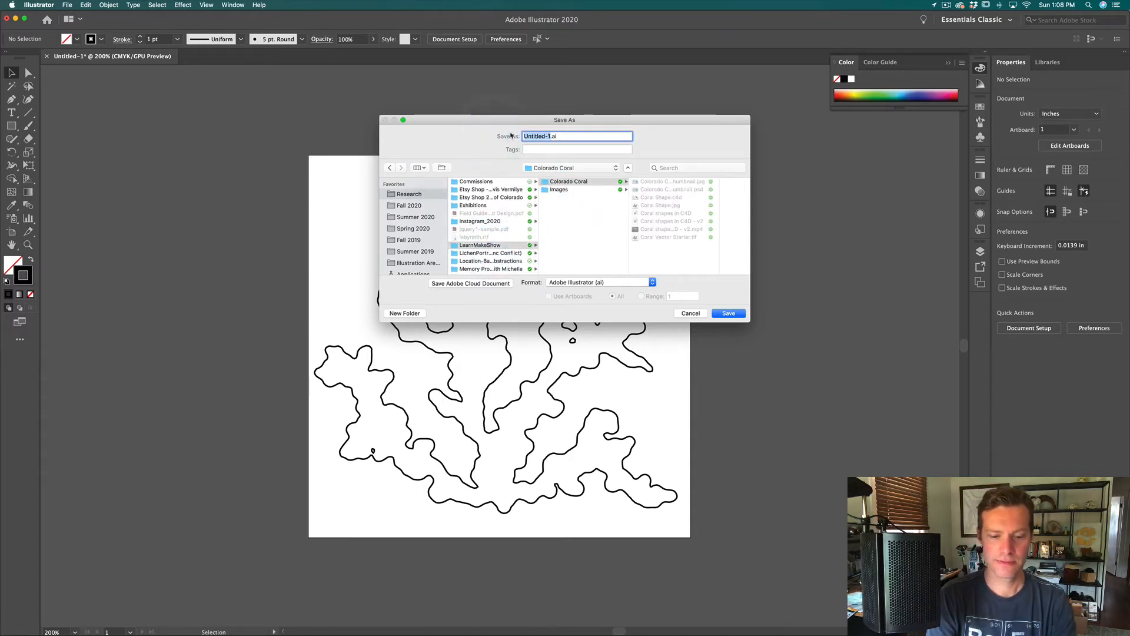
text(ColoradoC)
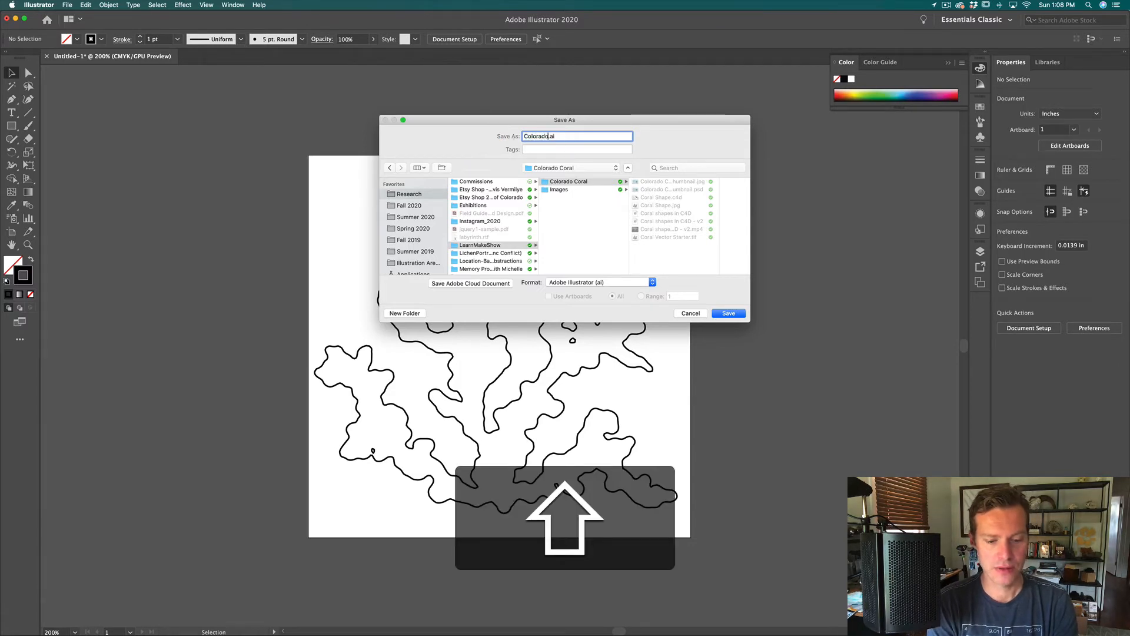
text(oral)
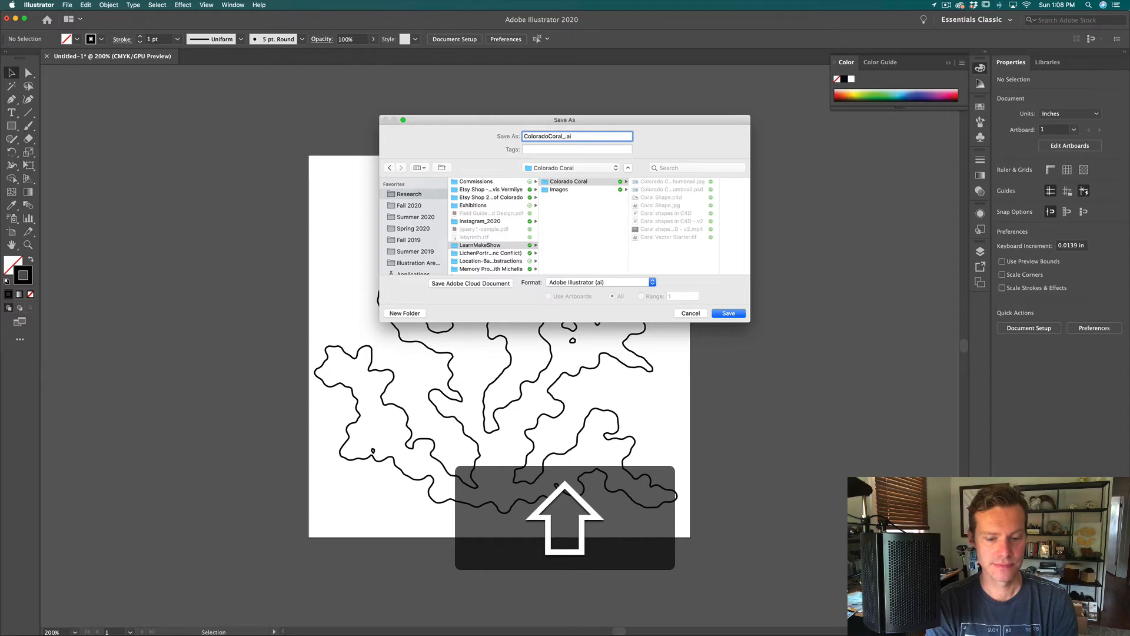
text(_001)
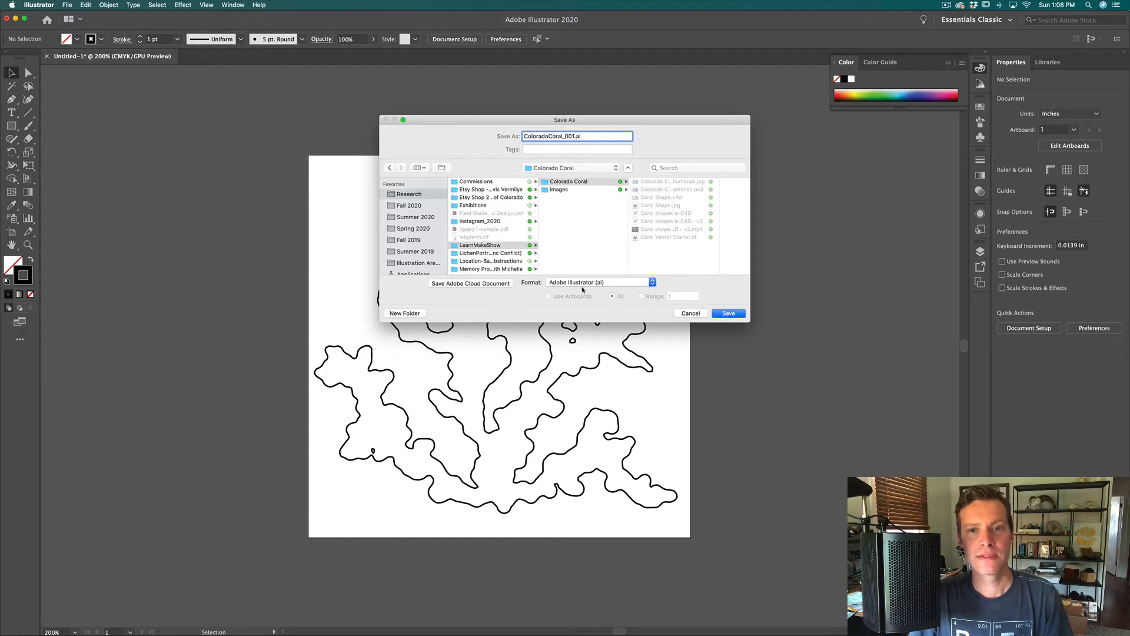
Set the file format to Adobe PDF and save it with the default PDF options.
click(582, 286)
click(587, 309)
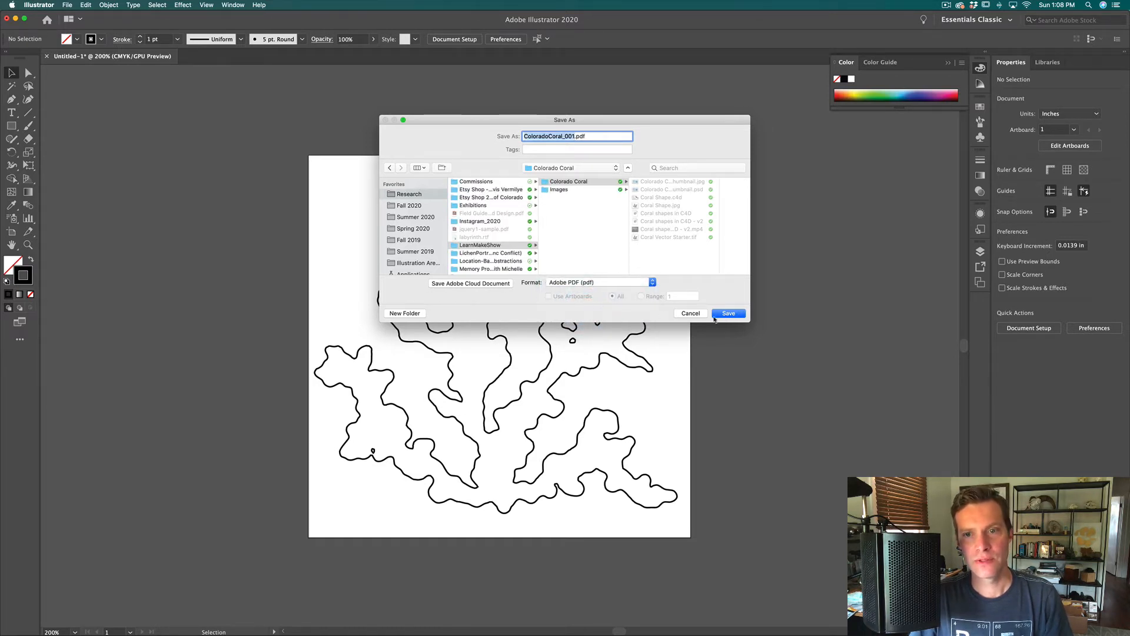
click(729, 313)
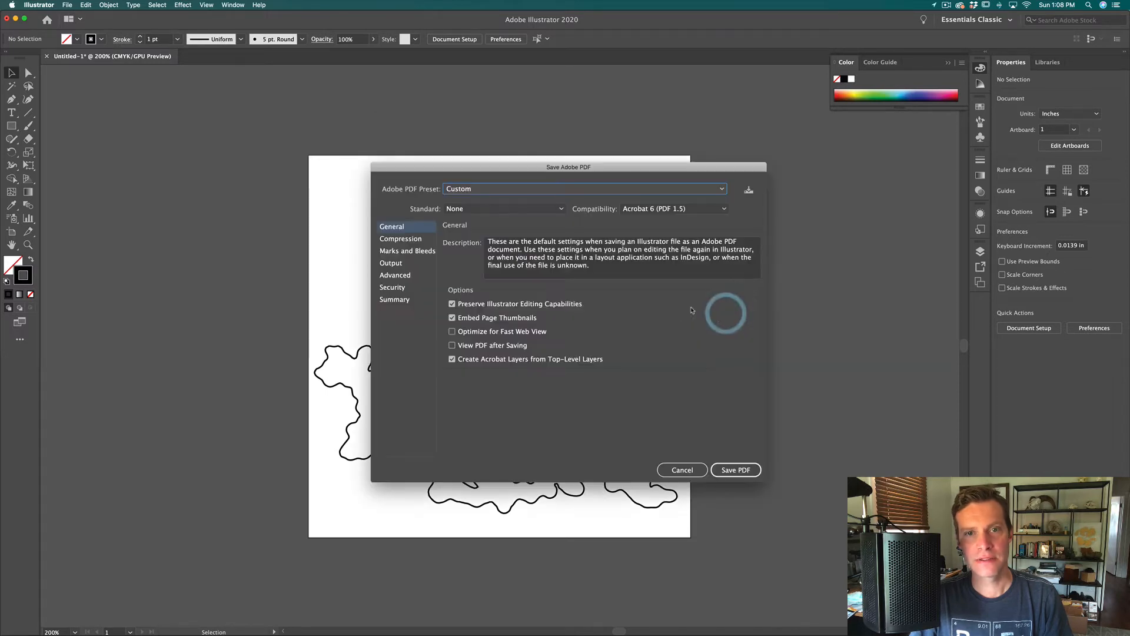
click(733, 468)
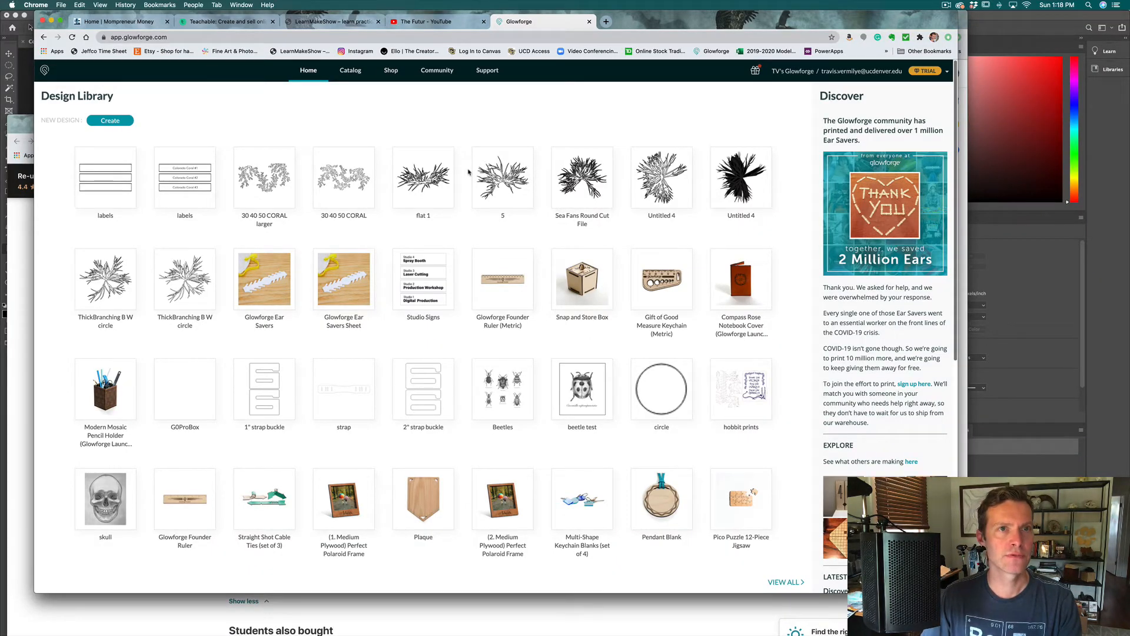
Create a new design by uploading ColoradoCoral_001.pdf from the Colorado Coral folder.
click(116, 121)
click(138, 141)
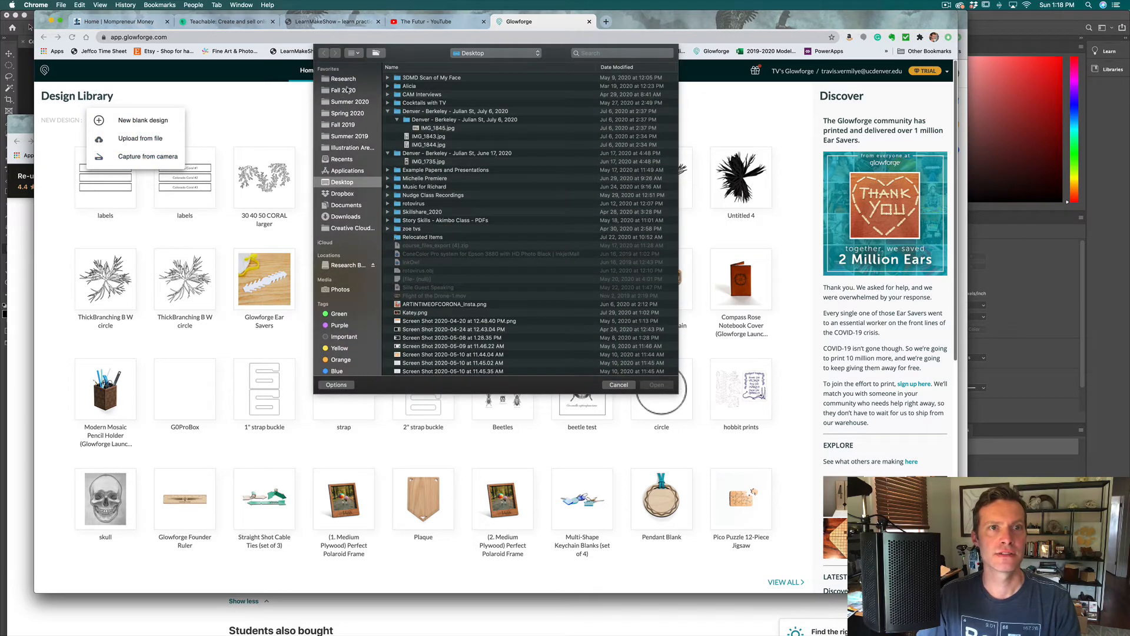
click(497, 54)
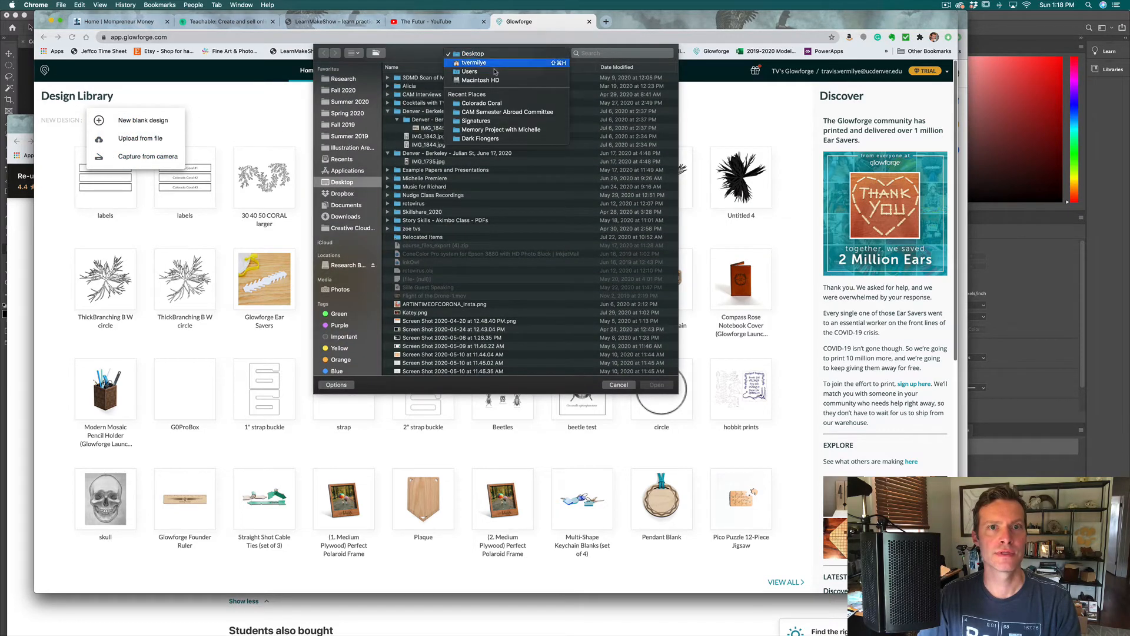
click(492, 104)
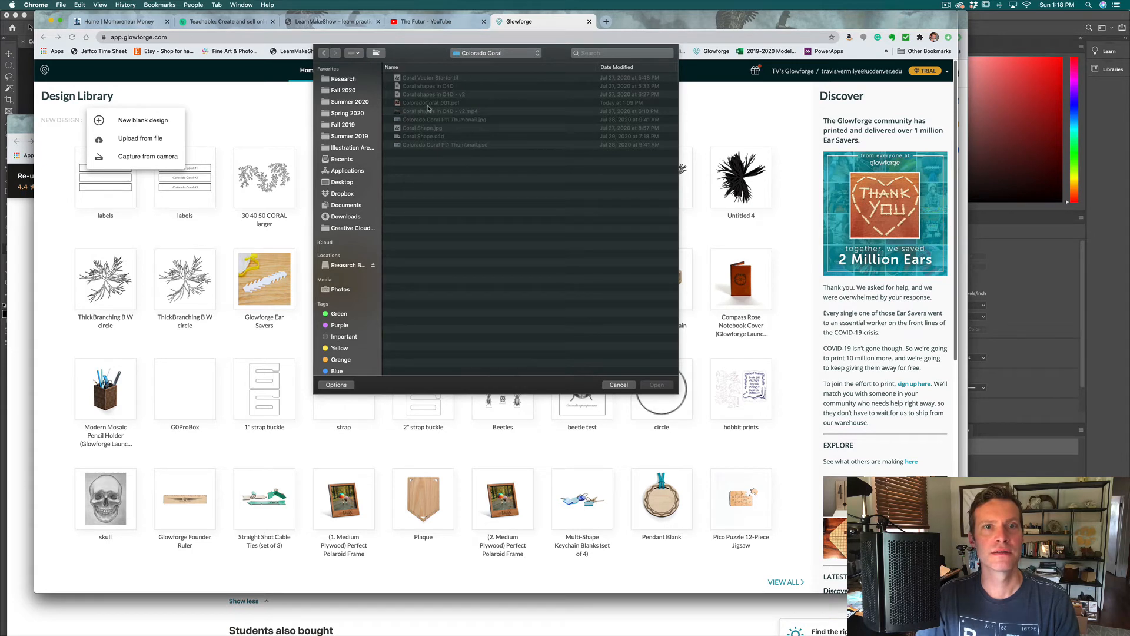
click(430, 102)
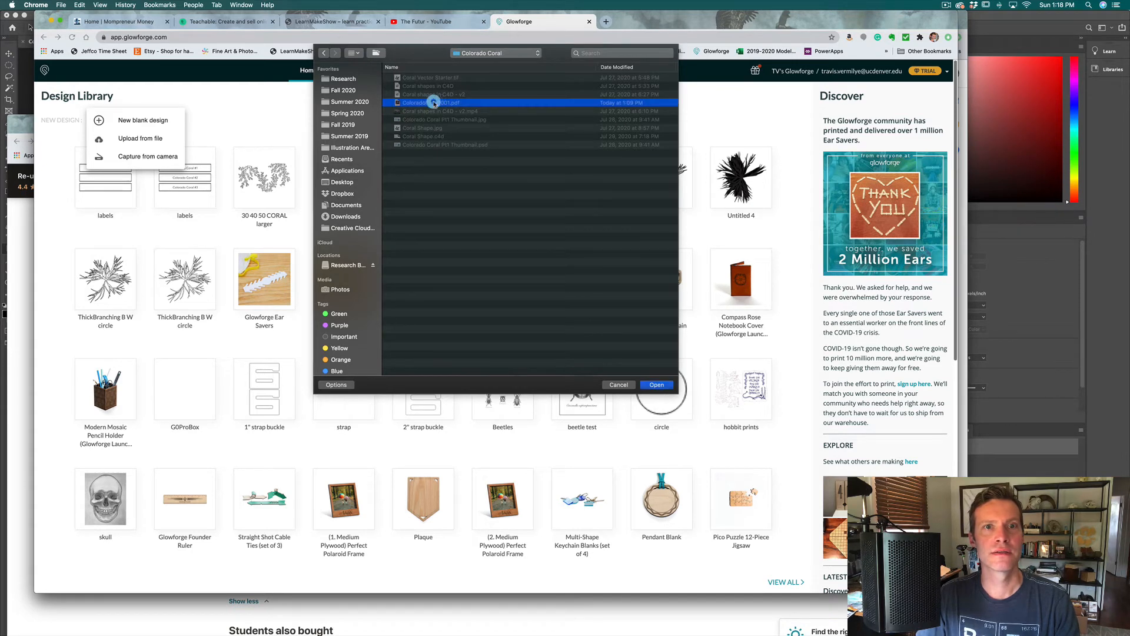
click(656, 385)
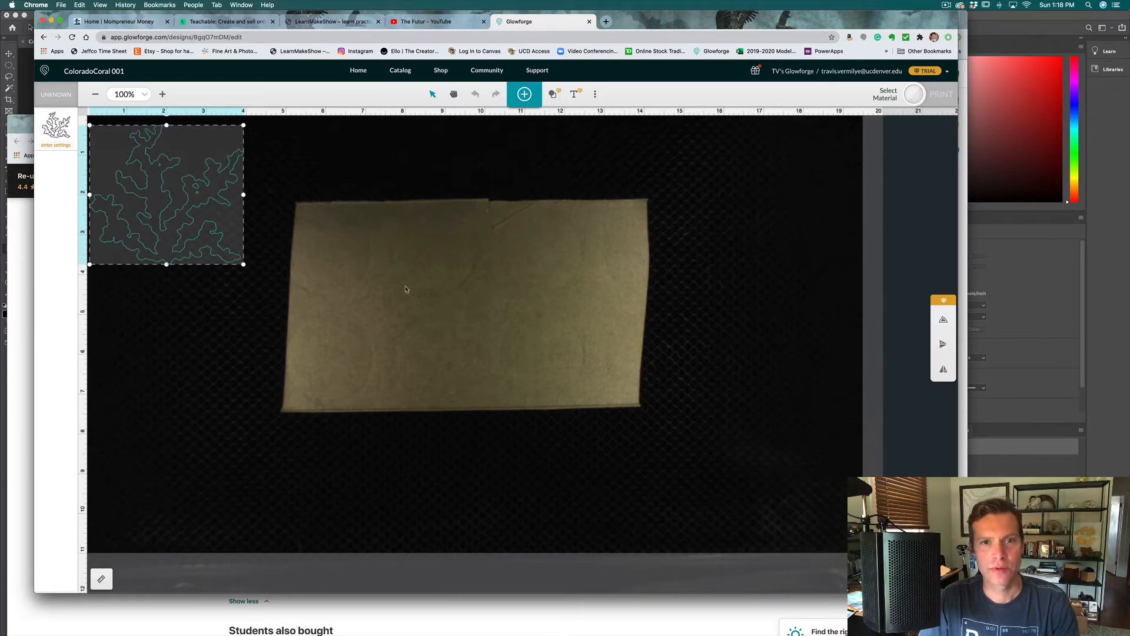
Move the coral outline onto the middle of the material sheet and specify an uncertified material with a thickness of .05 in.
drag(170, 197, 469, 321)
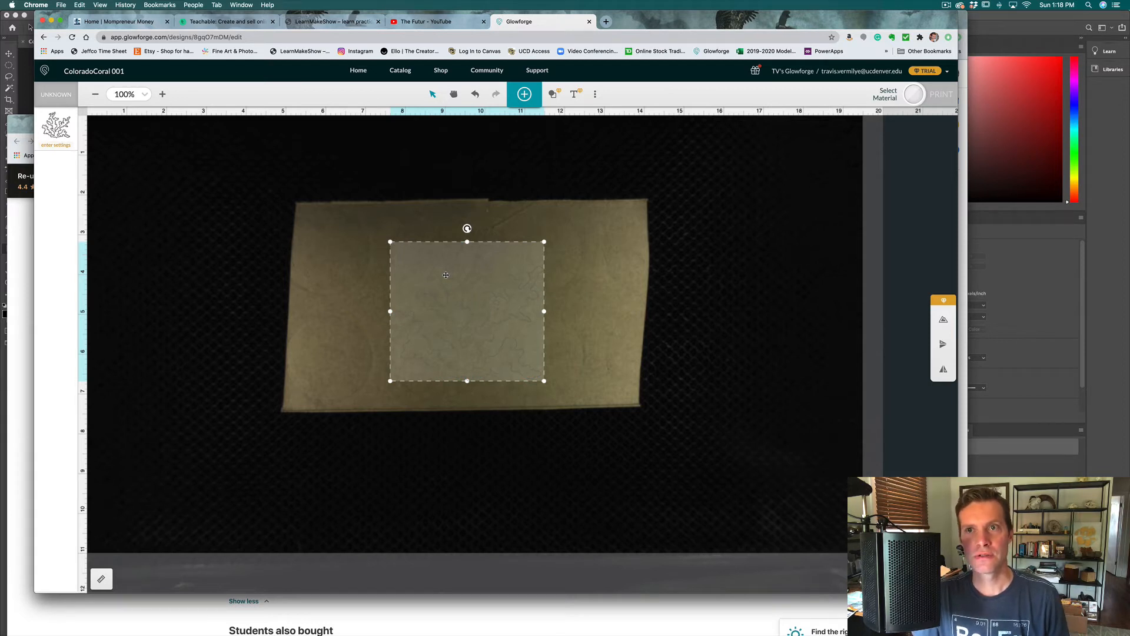
click(885, 97)
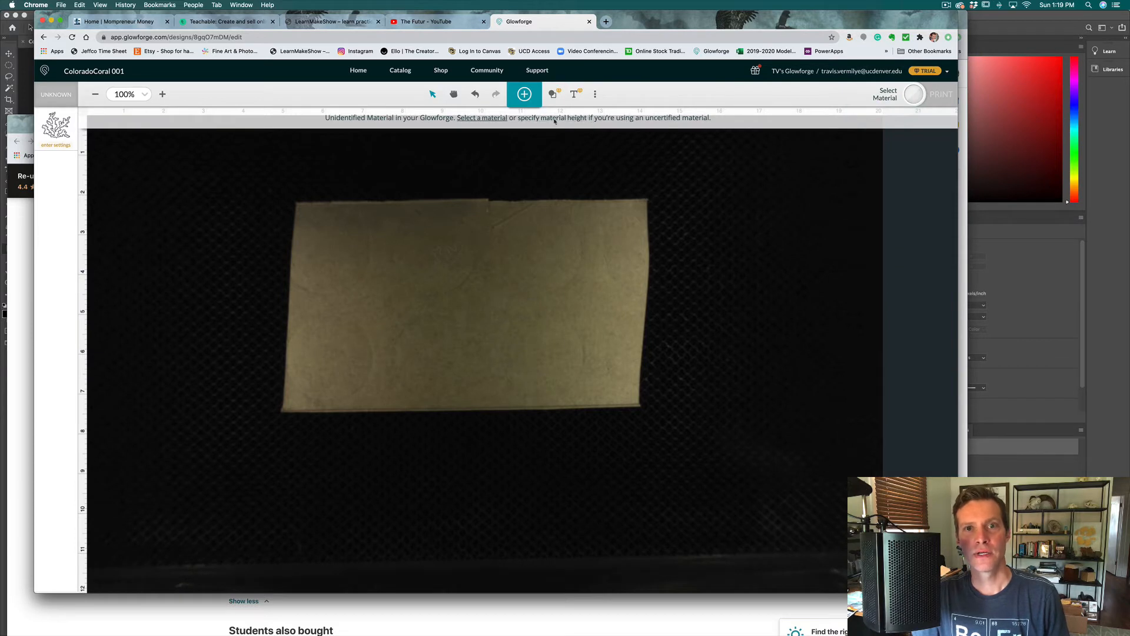
click(548, 119)
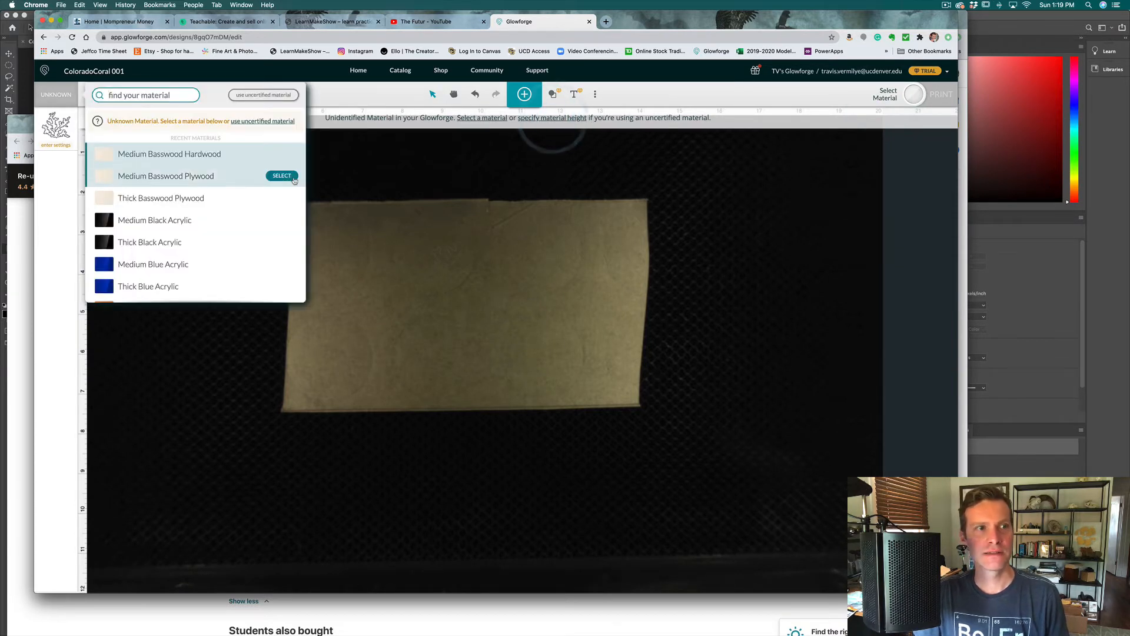
click(271, 95)
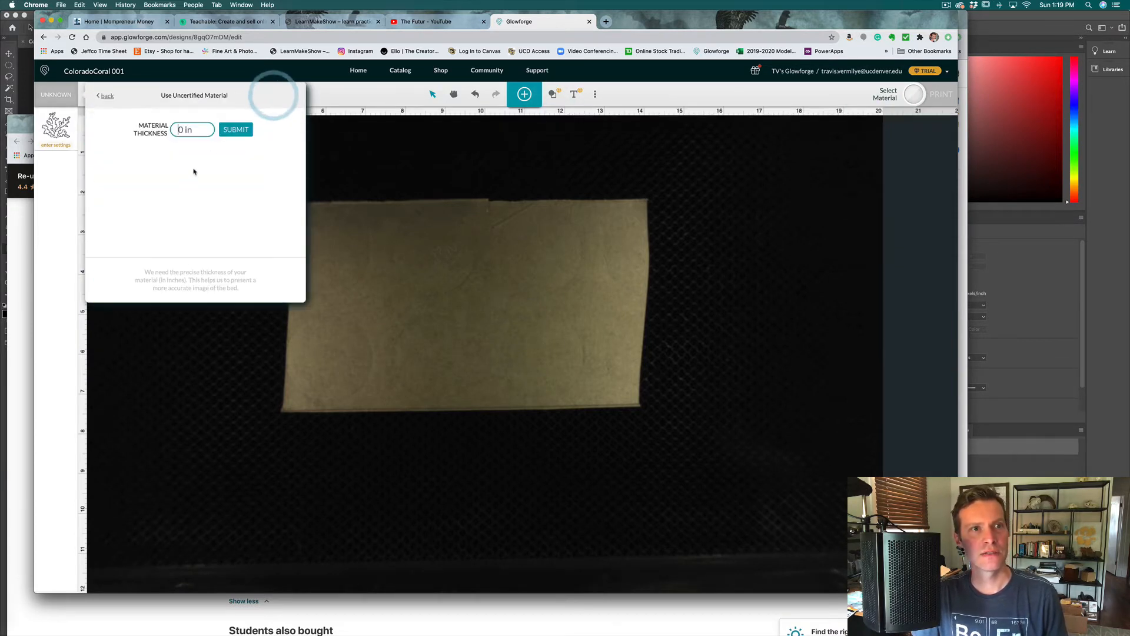
click(163, 131)
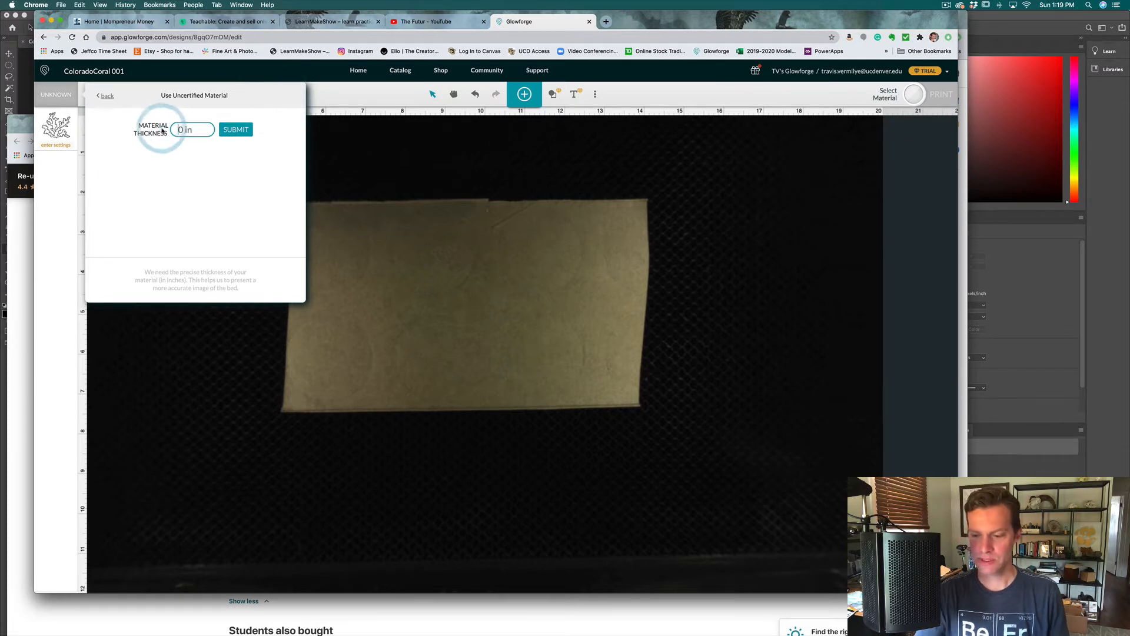
text(.)
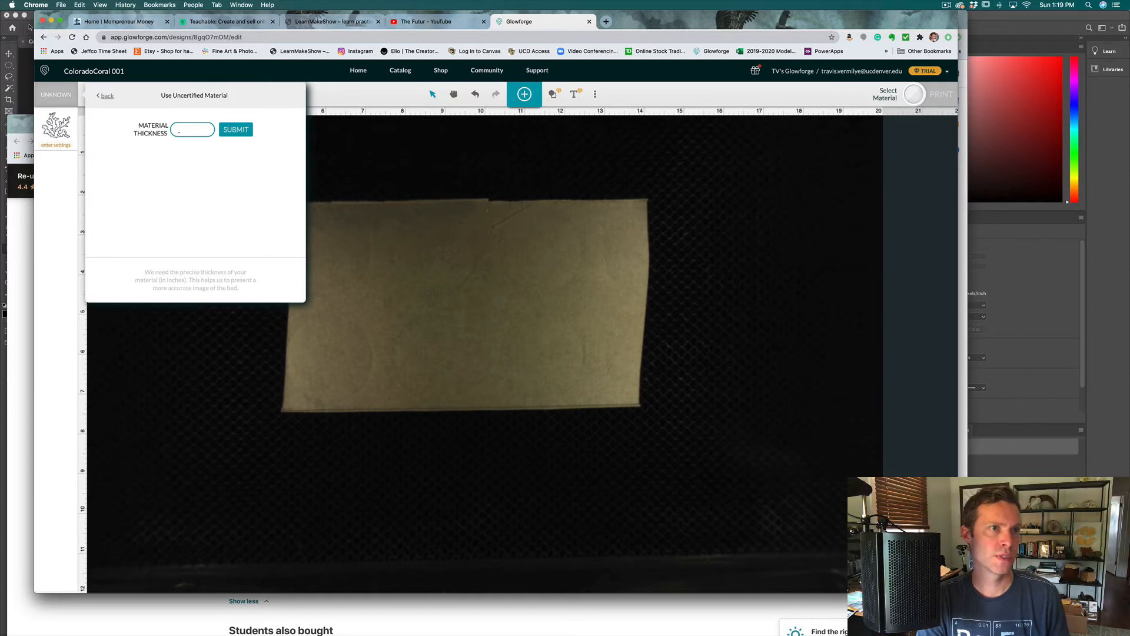
text(05)
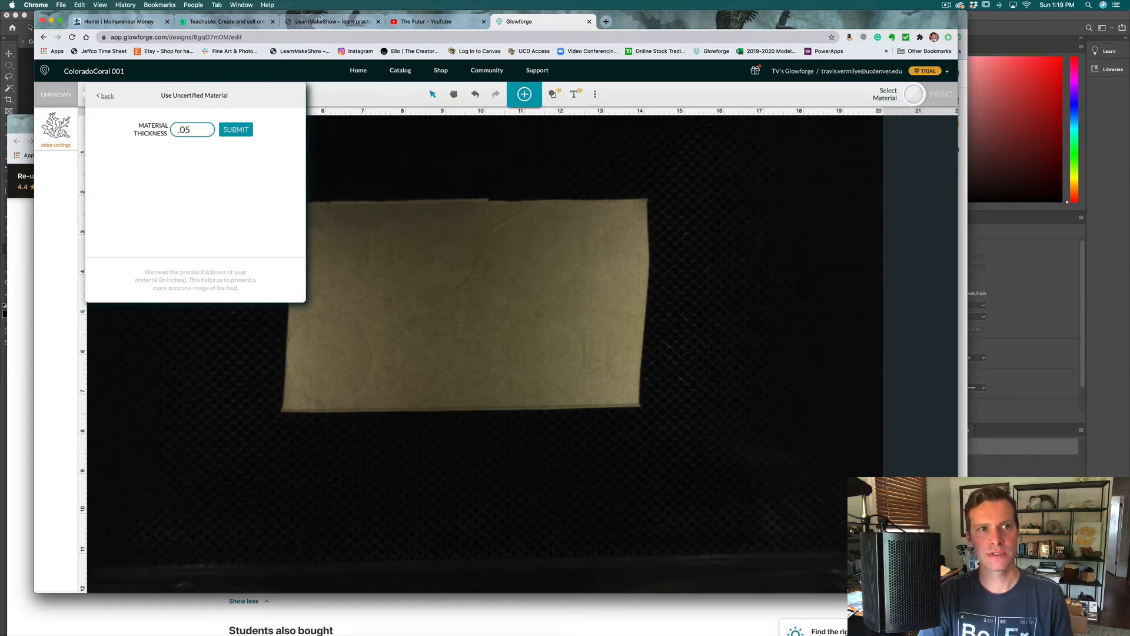
click(238, 129)
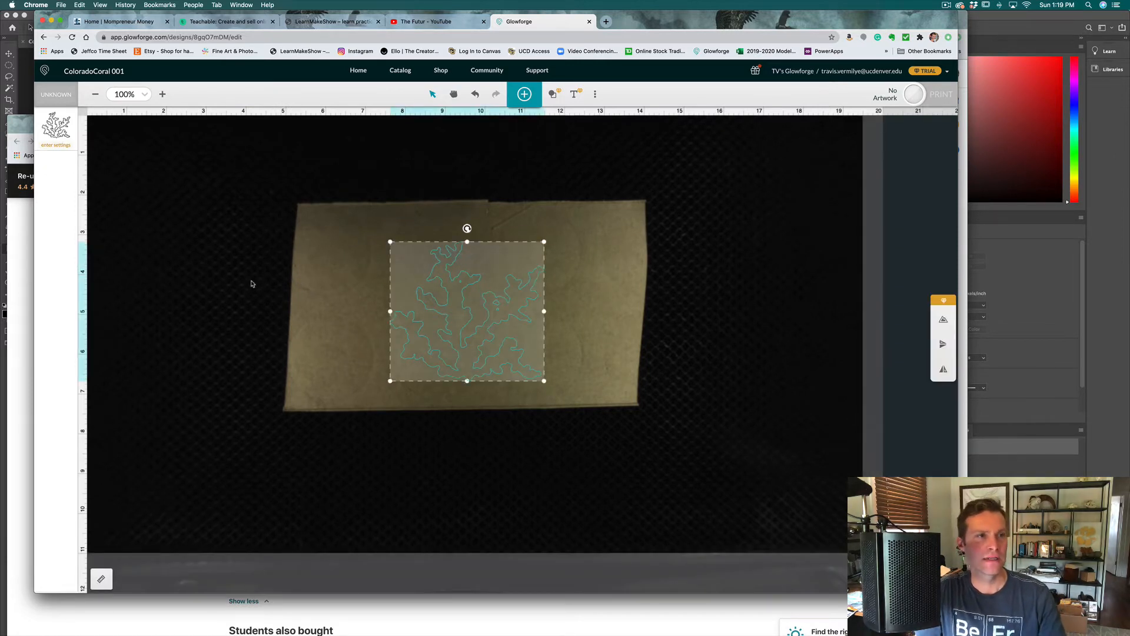
Give the coral artwork manual cut settings with a speed of 300 and a precision power of 80.
click(53, 145)
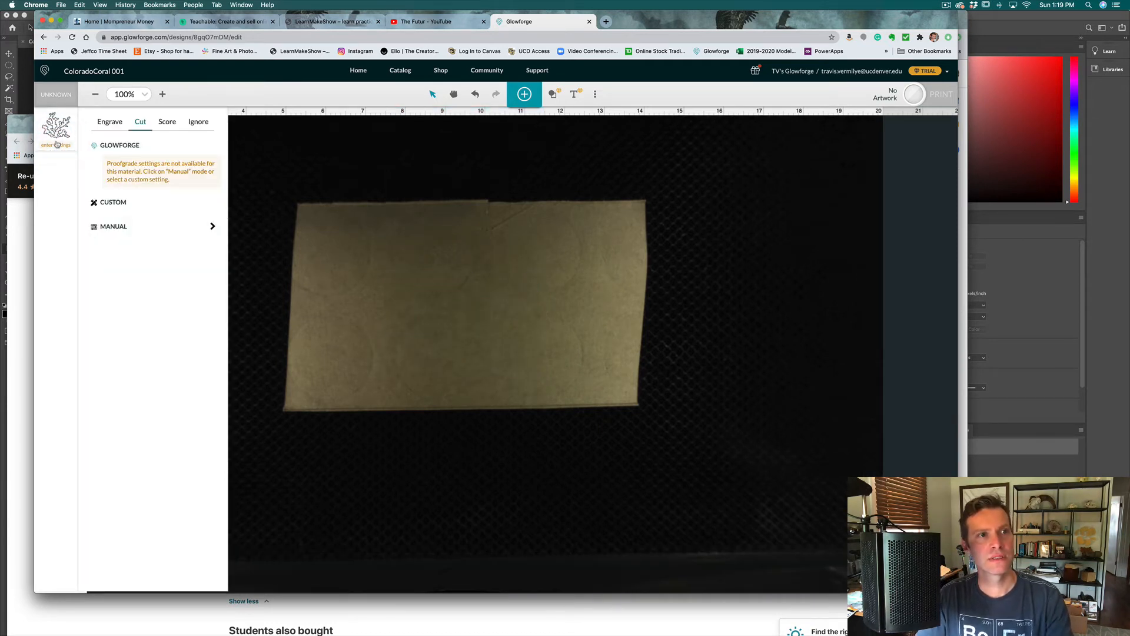
click(140, 122)
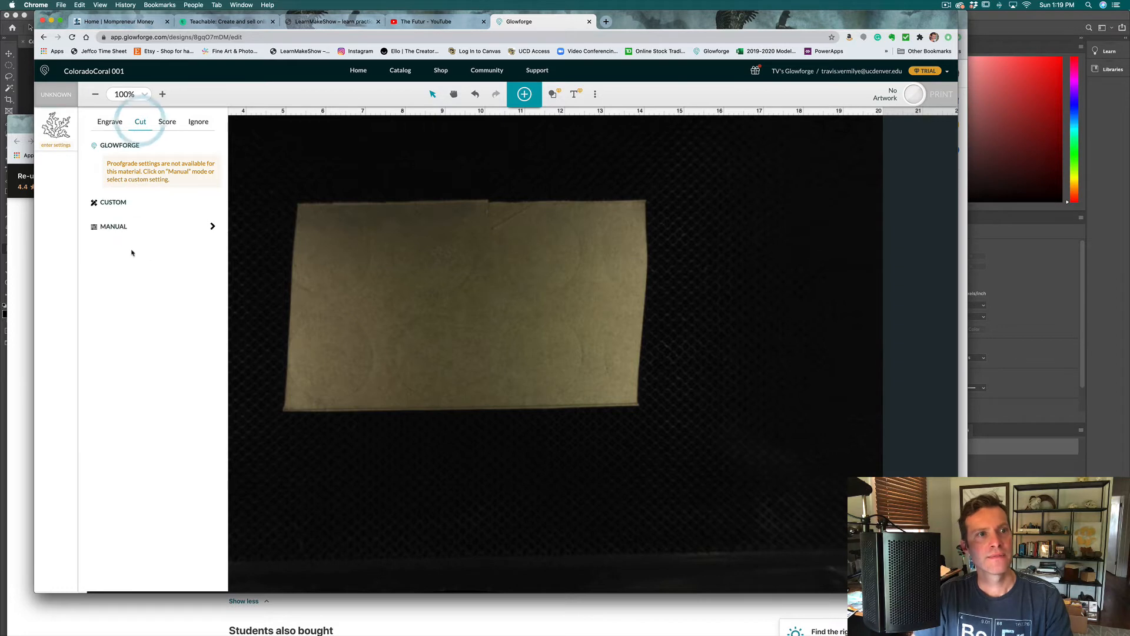
click(123, 226)
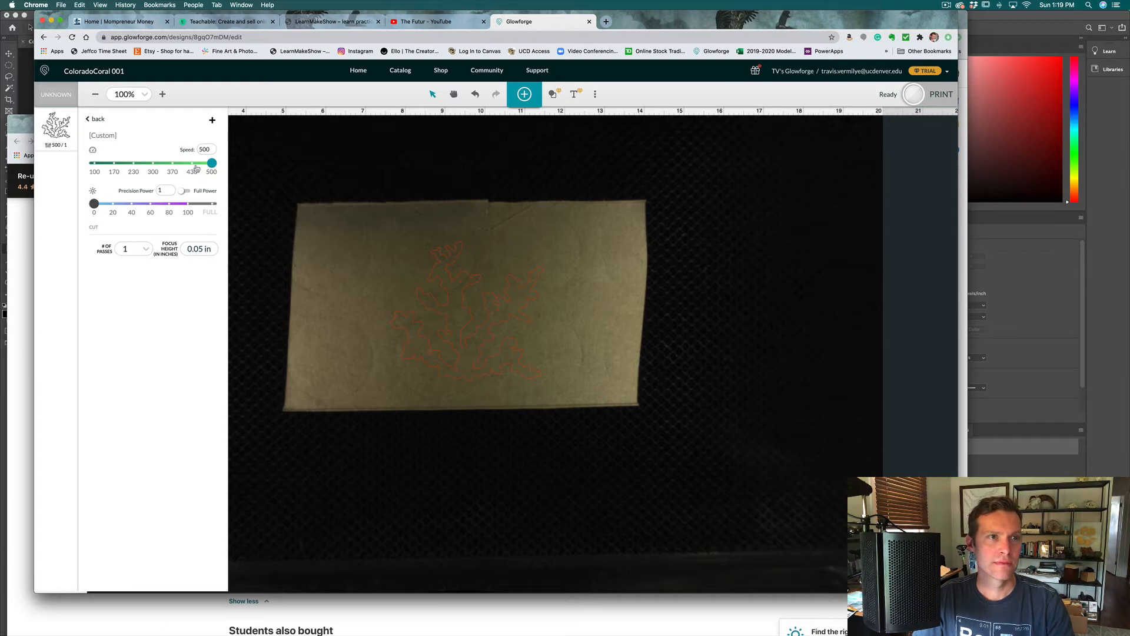
click(151, 163)
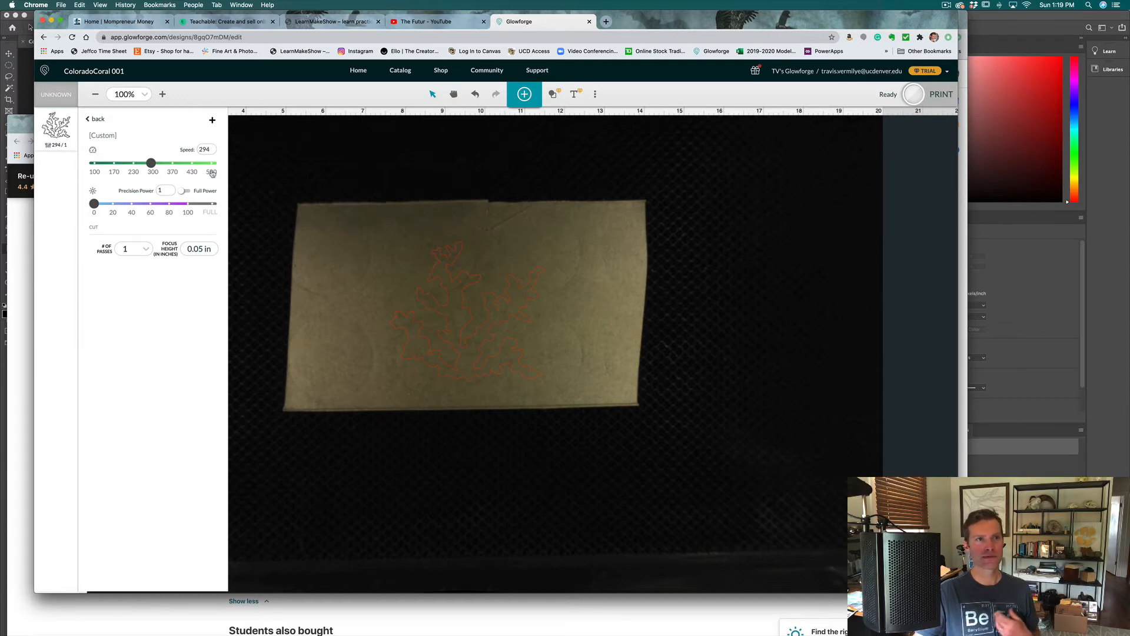
double_click(206, 149)
text(30)
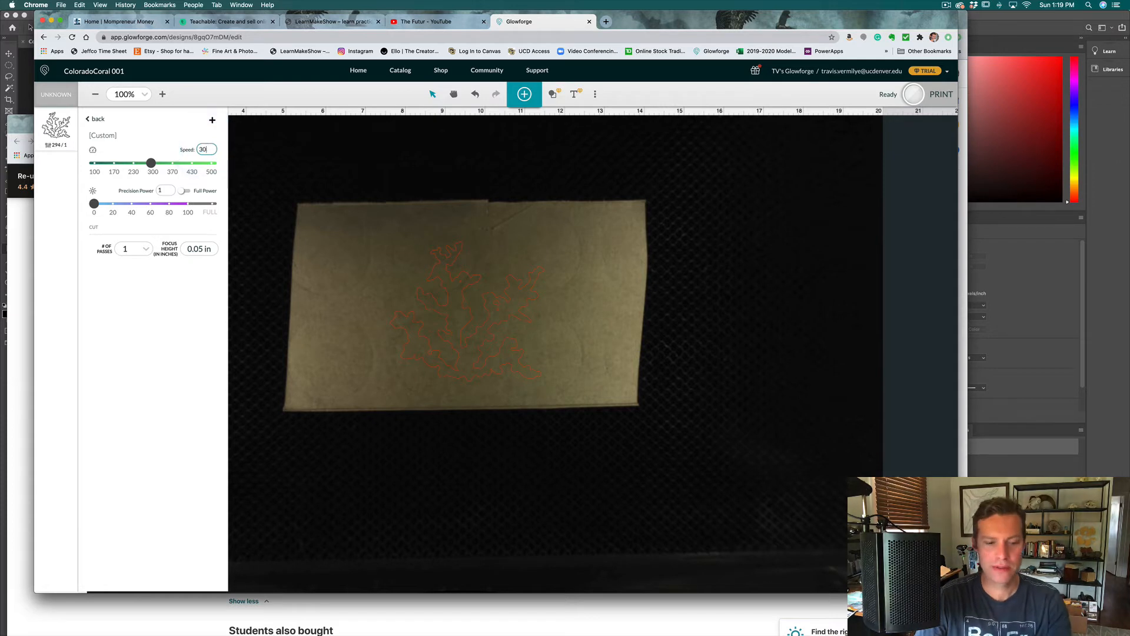
text(0)
double_click(166, 190)
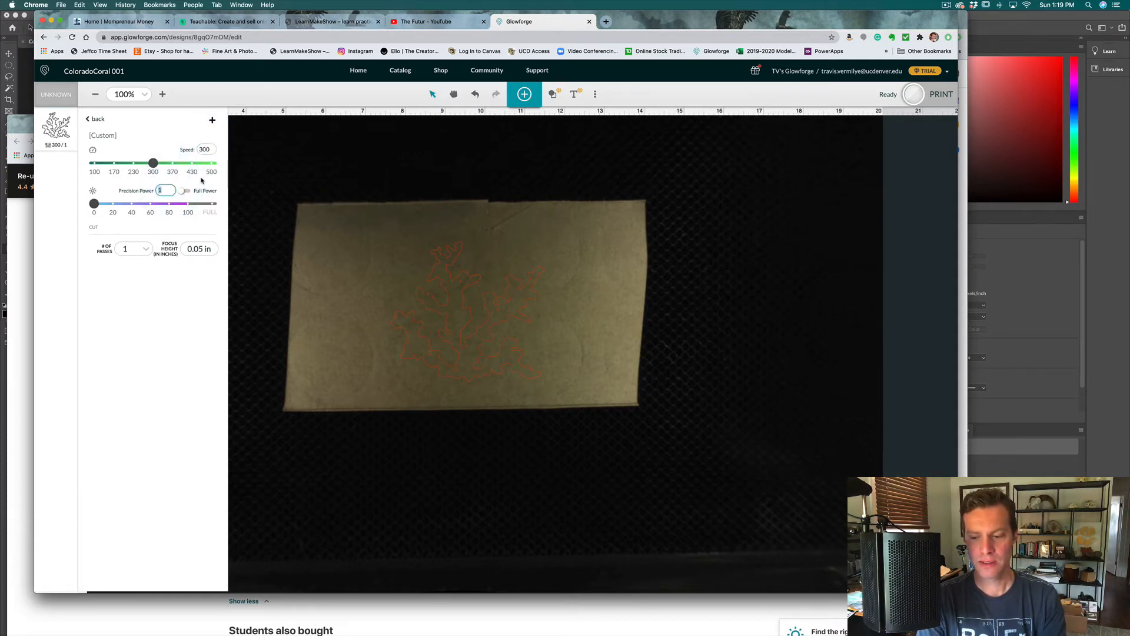
text(80)
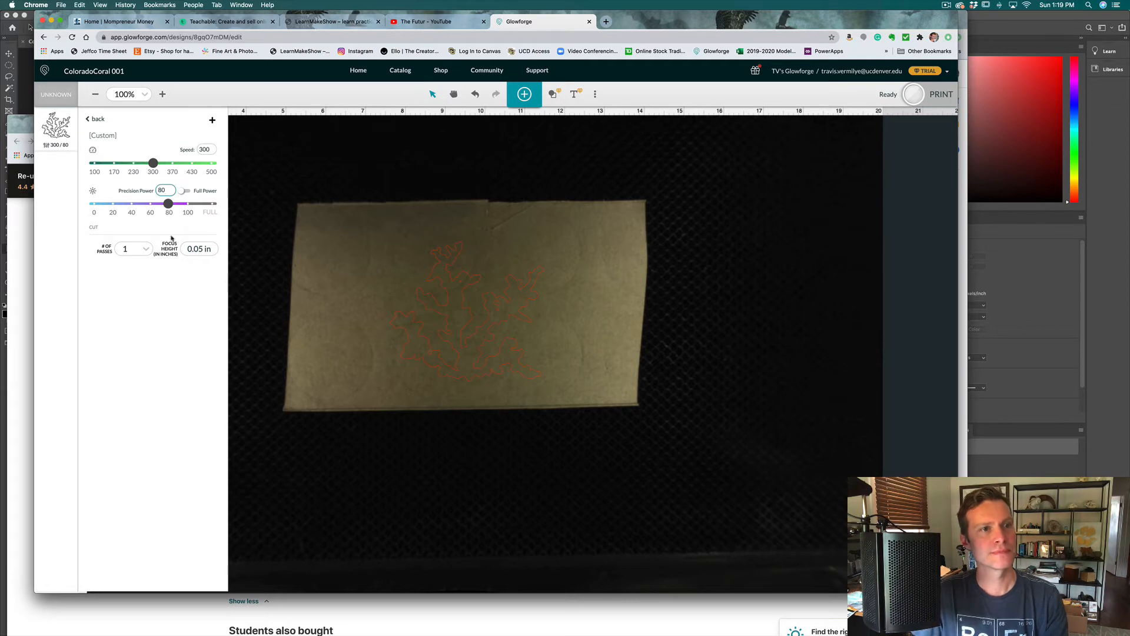
Set the coral cut to 2 passes and send the design to print.
click(132, 249)
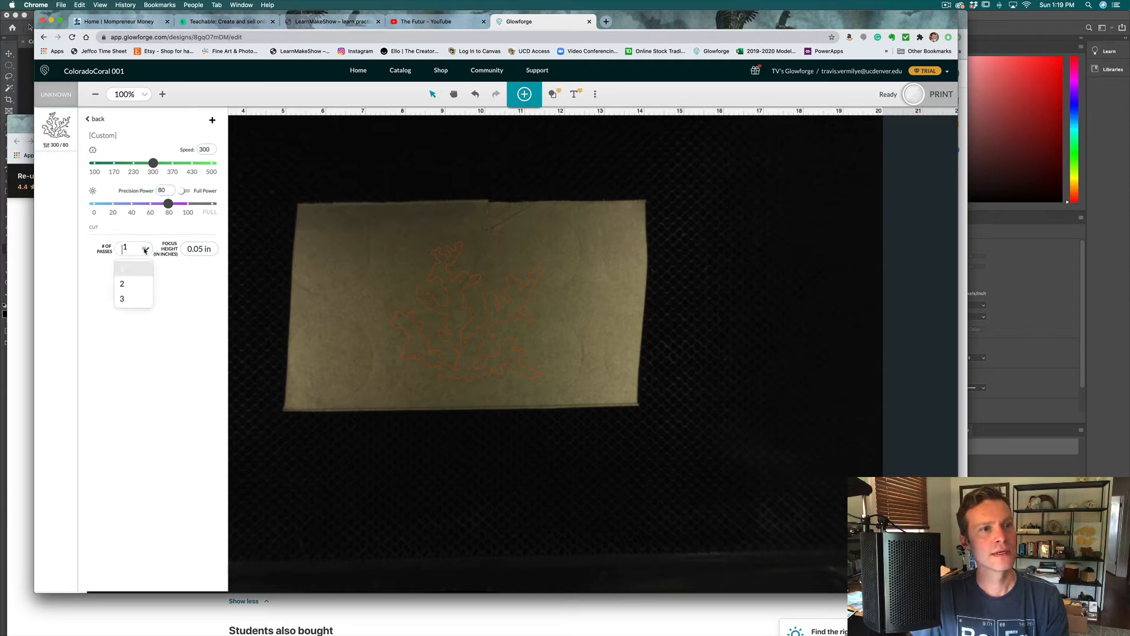
click(136, 283)
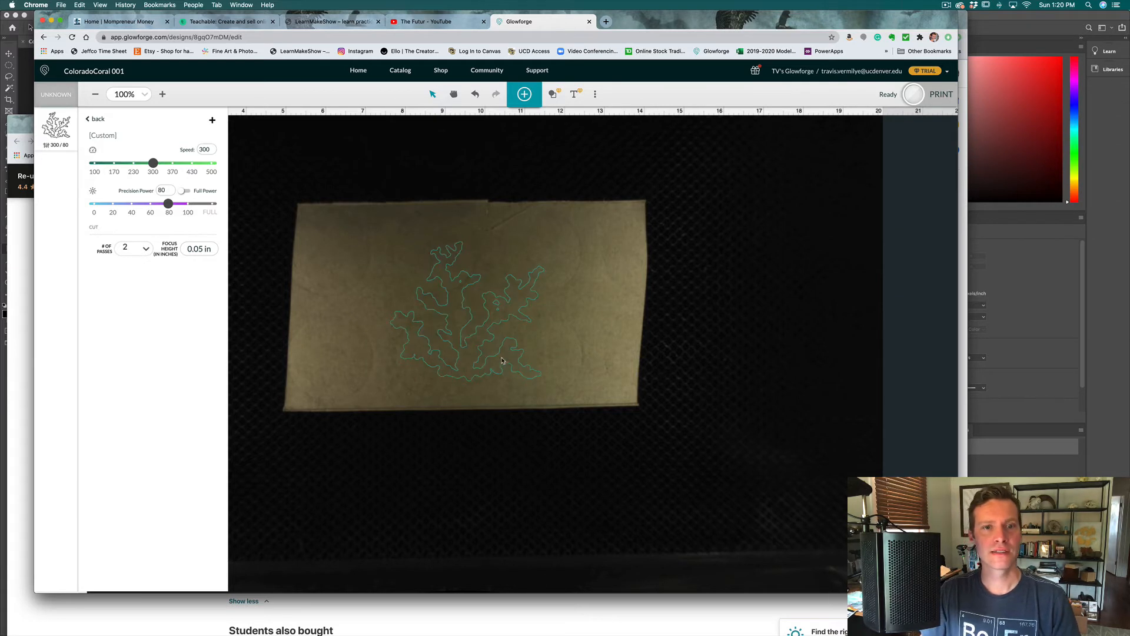
click(945, 90)
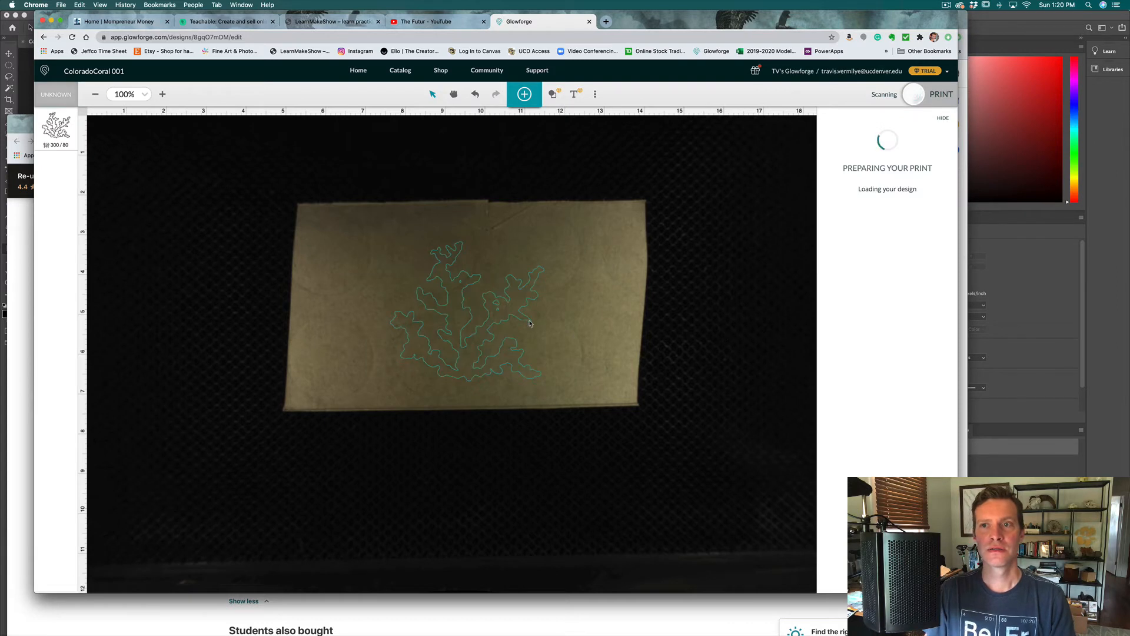